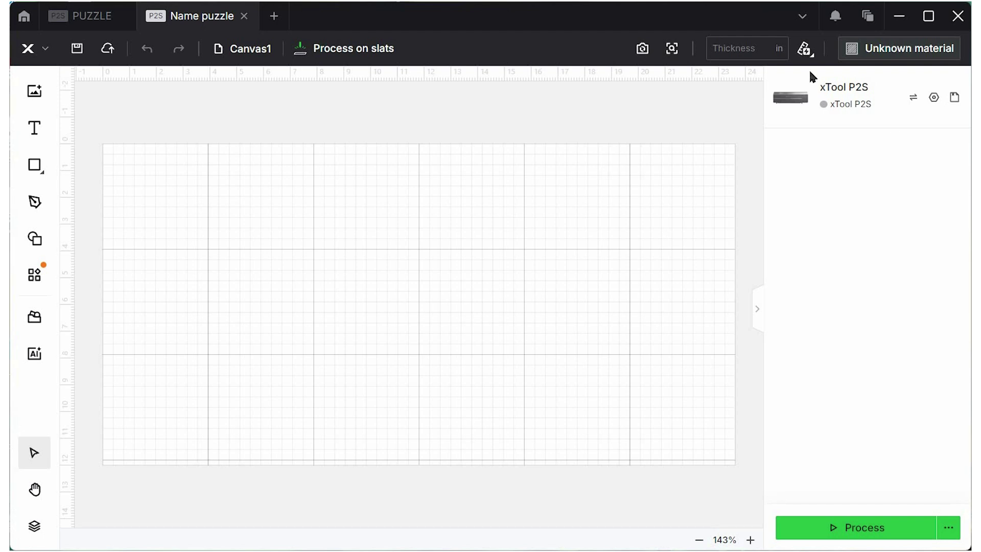
Insert a rounded rectangle from the basic shapes library.
click(34, 238)
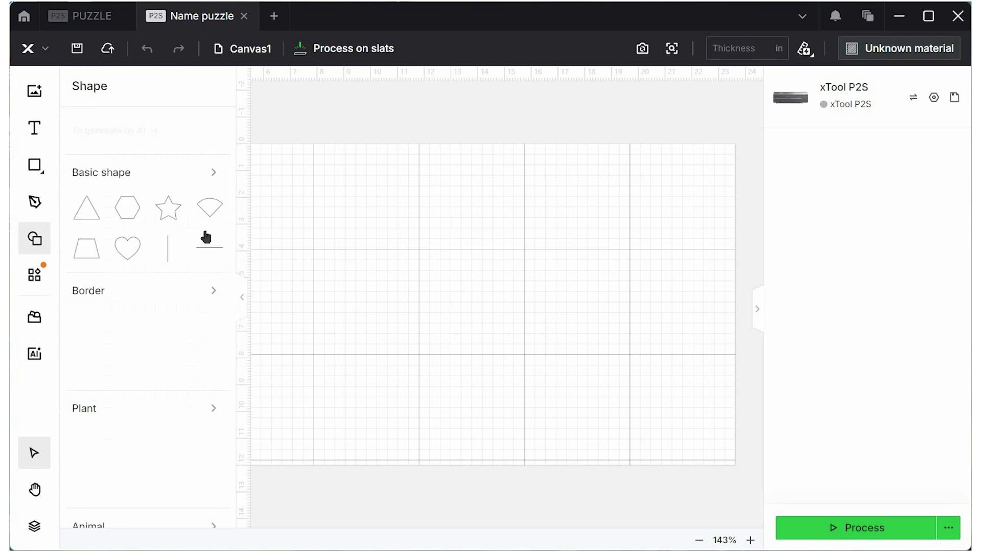
click(215, 170)
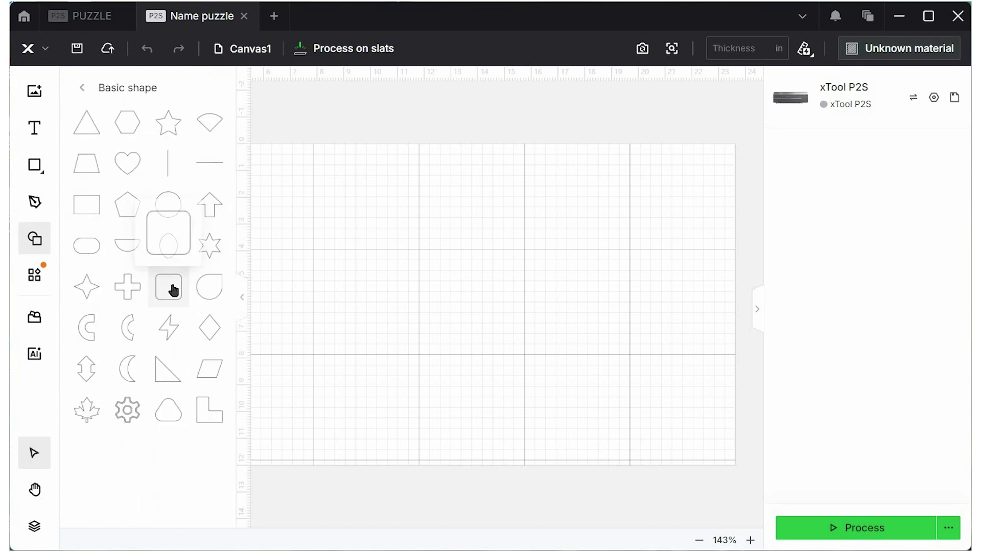
click(172, 287)
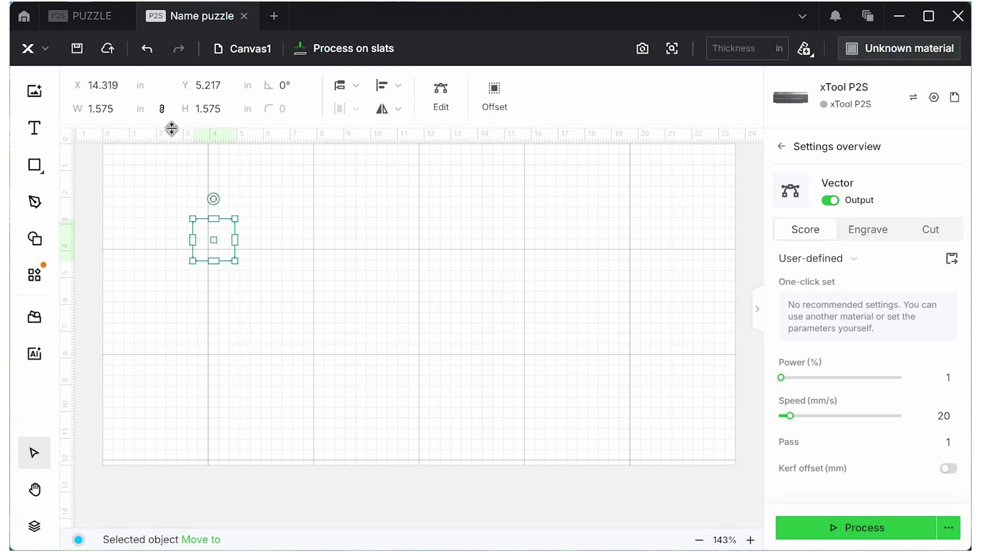
Resize the rounded rectangle to 10 × 4 in and move it to the canvas's upper right.
click(112, 109)
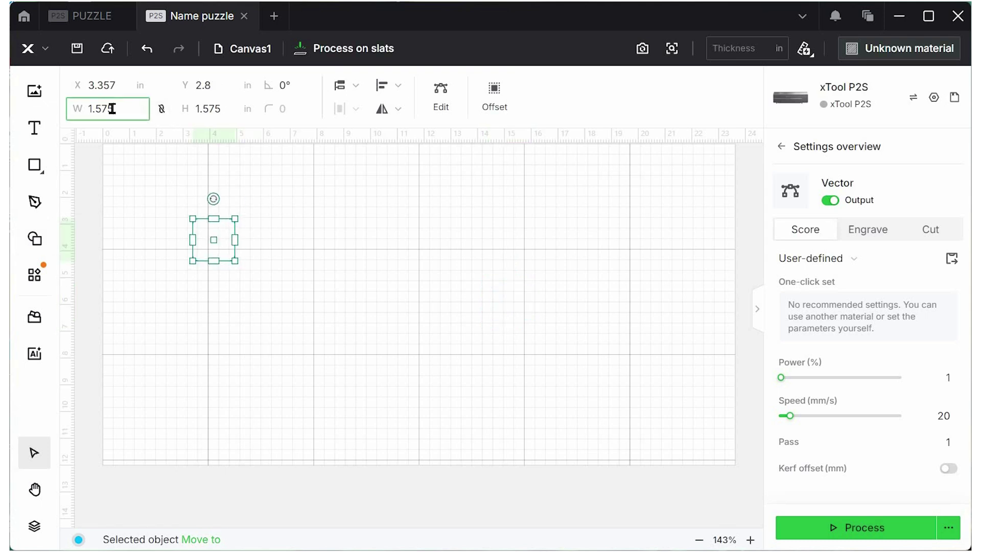
double_click(112, 109)
text(10)
key(Tab)
text(4)
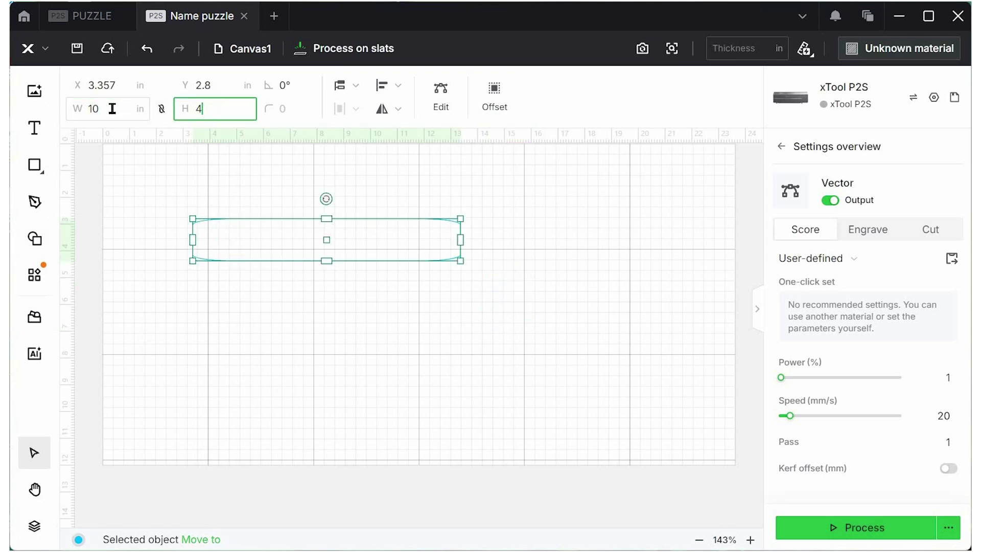
key(Return)
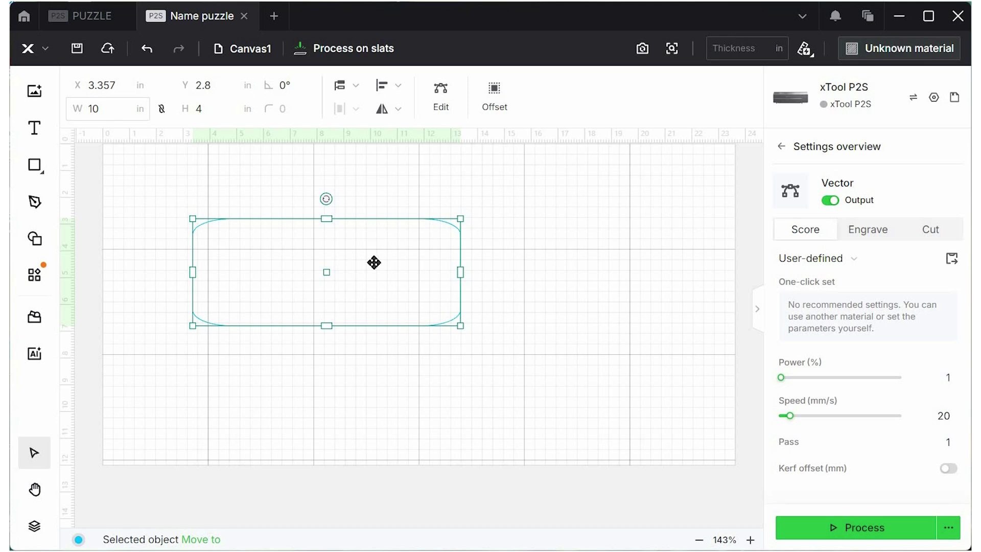
drag(374, 263, 631, 233)
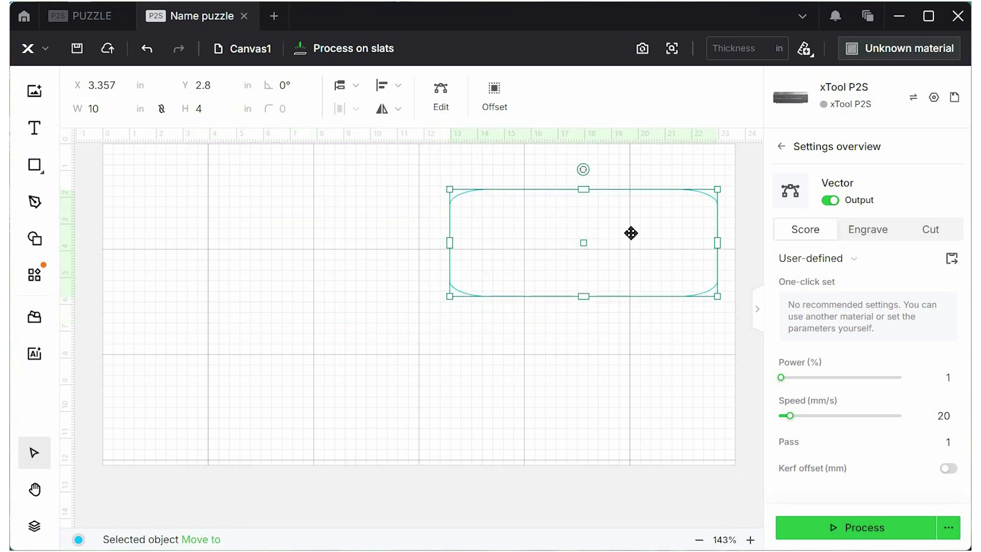
Paste a copy of the 10 × 4 in rectangle below the original and assign it to the purple layer.
key(ctrl+c)
key(ctrl+v)
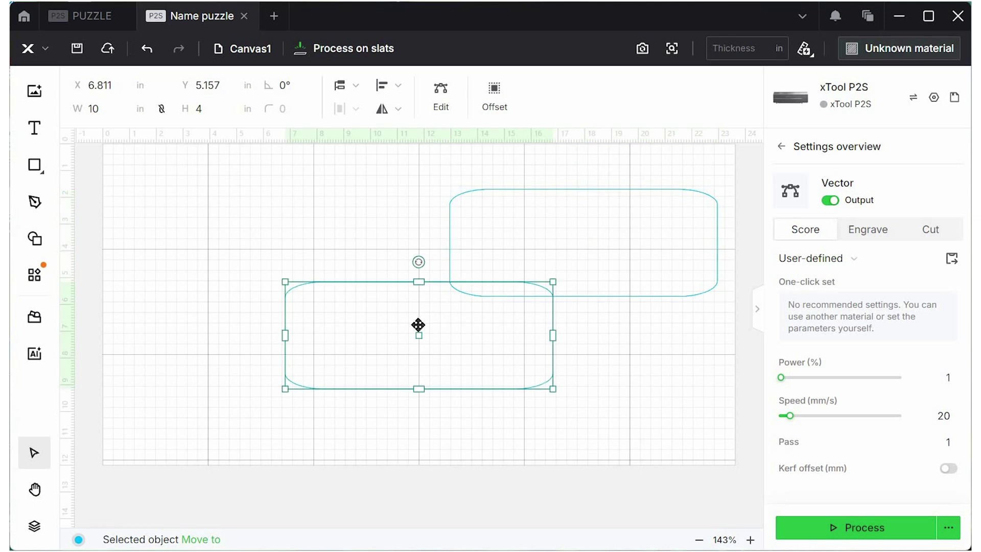
drag(422, 328, 577, 419)
right_click(577, 418)
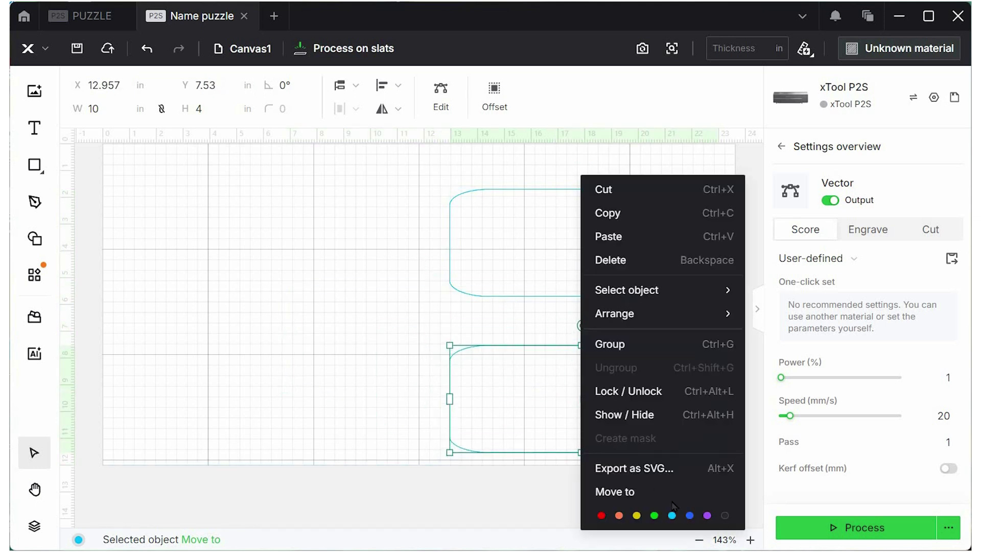
click(708, 516)
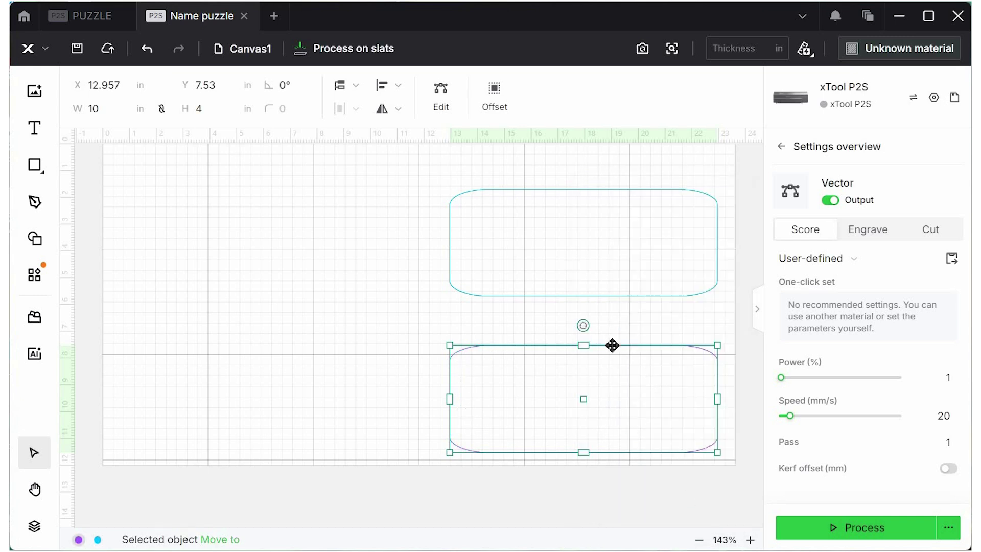
click(547, 236)
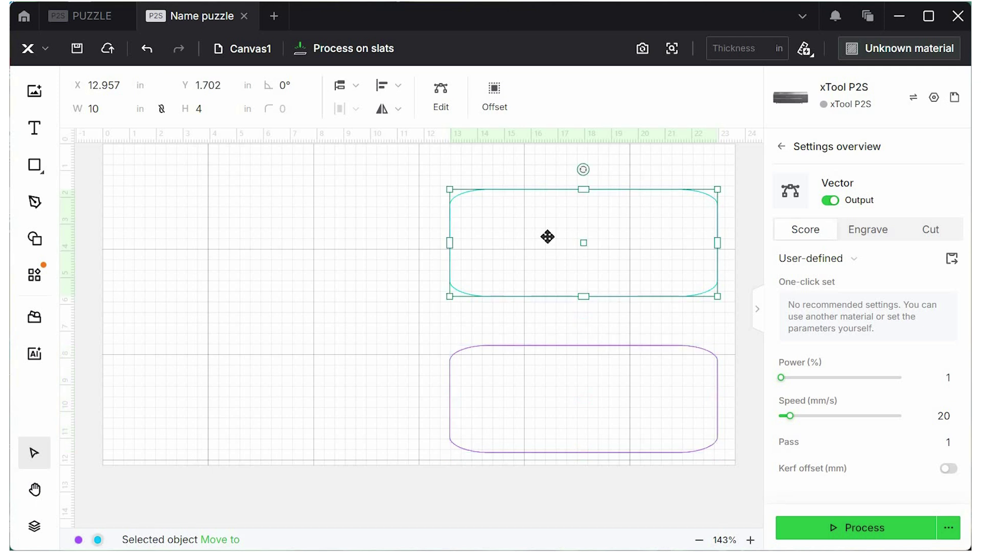
click(360, 264)
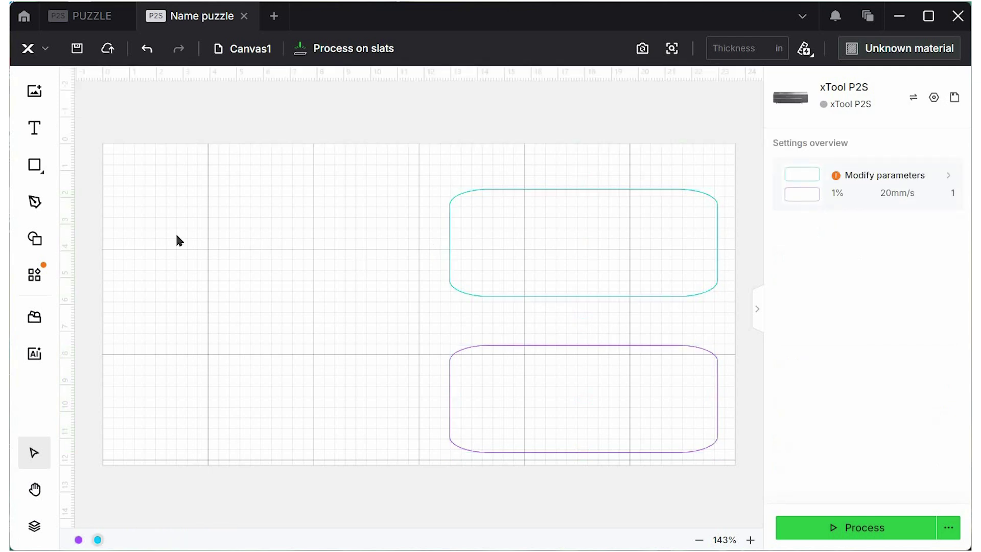
Add a text object reading NORA in capital letters.
click(49, 132)
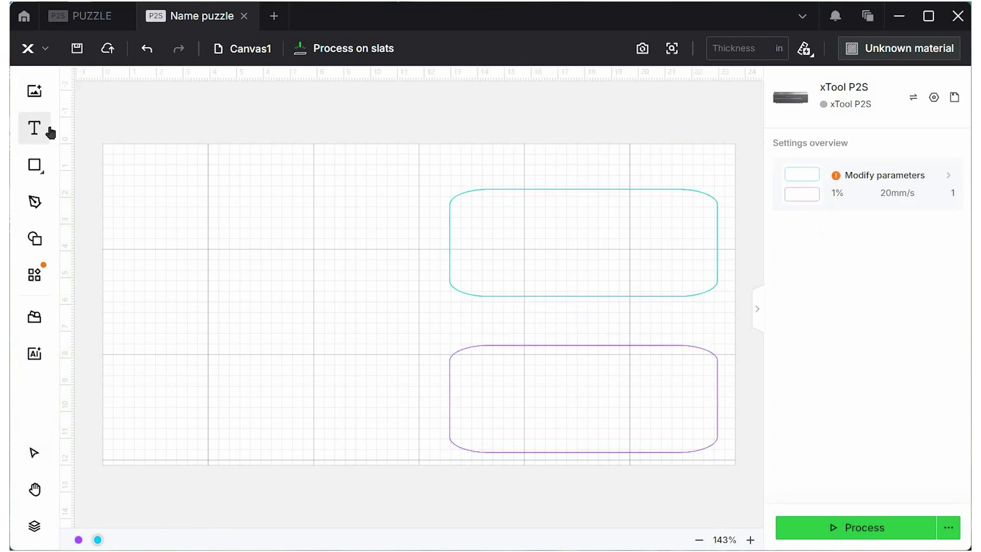
click(320, 313)
key(Caps_Lock)
text(NORA)
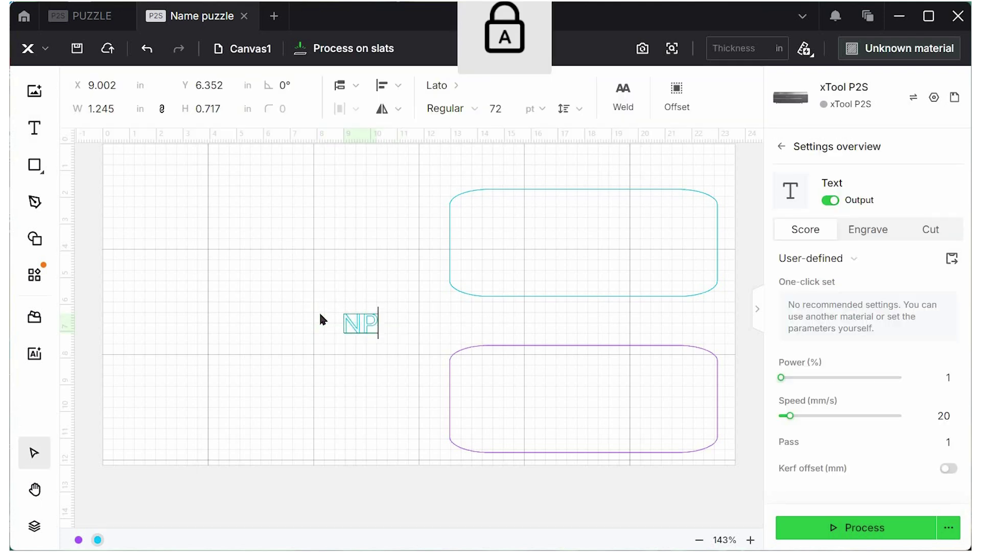
key(Caps_Lock)
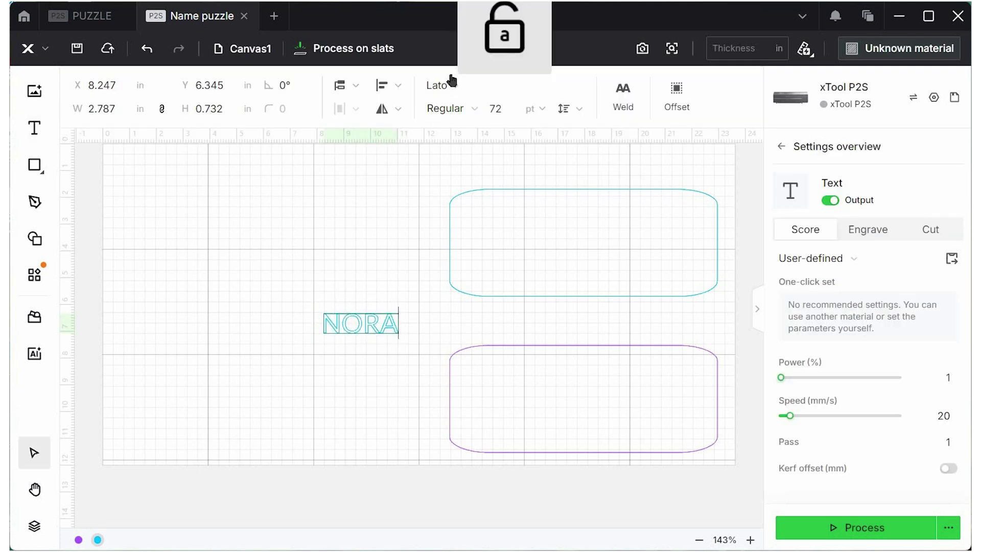
Set NORA to Gorditas Bold, about 8.0 × 1.9 in, inside the upper rectangle.
click(445, 85)
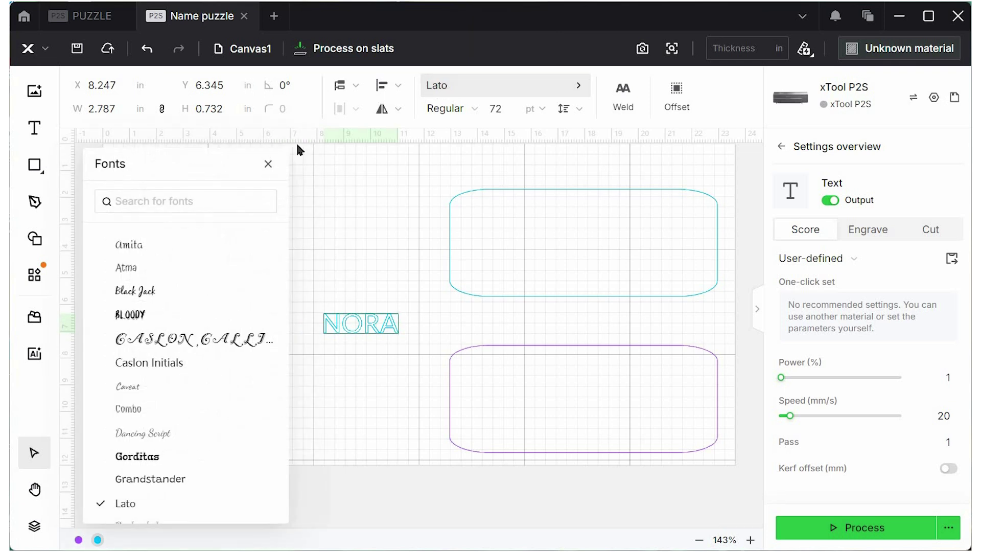
click(165, 456)
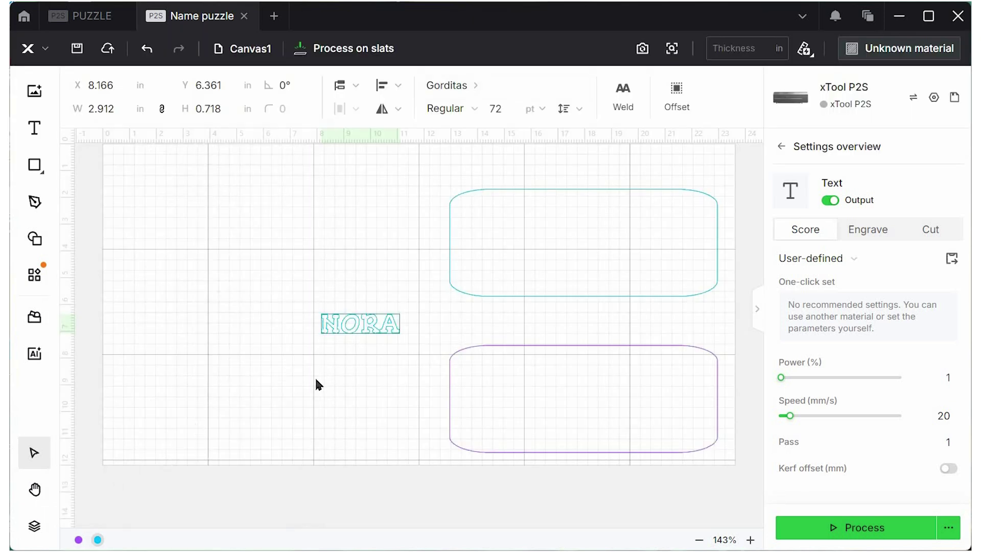
click(453, 108)
click(450, 160)
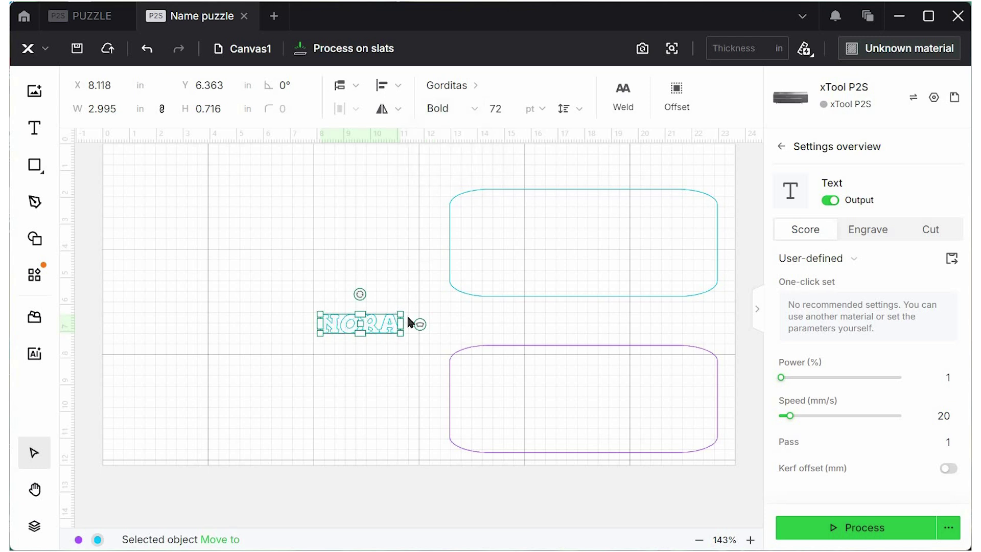
drag(428, 356, 460, 376)
drag(556, 234, 578, 227)
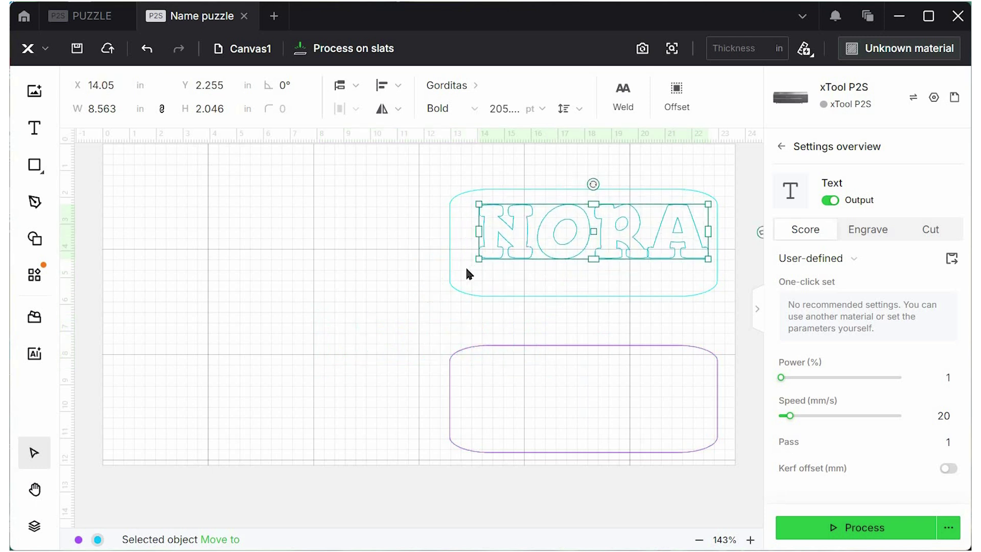
drag(469, 274, 494, 255)
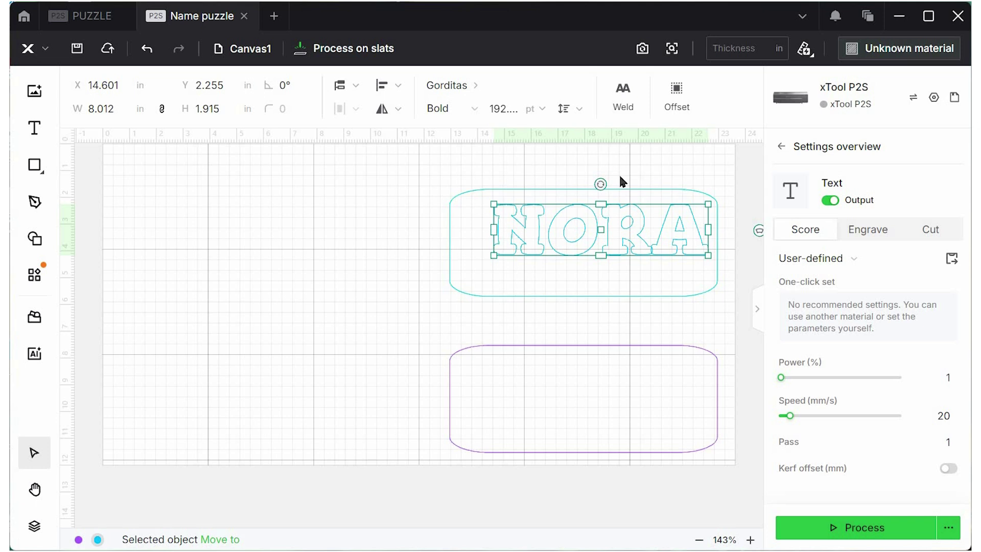
Set NORA's letter spacing to 1.
click(583, 110)
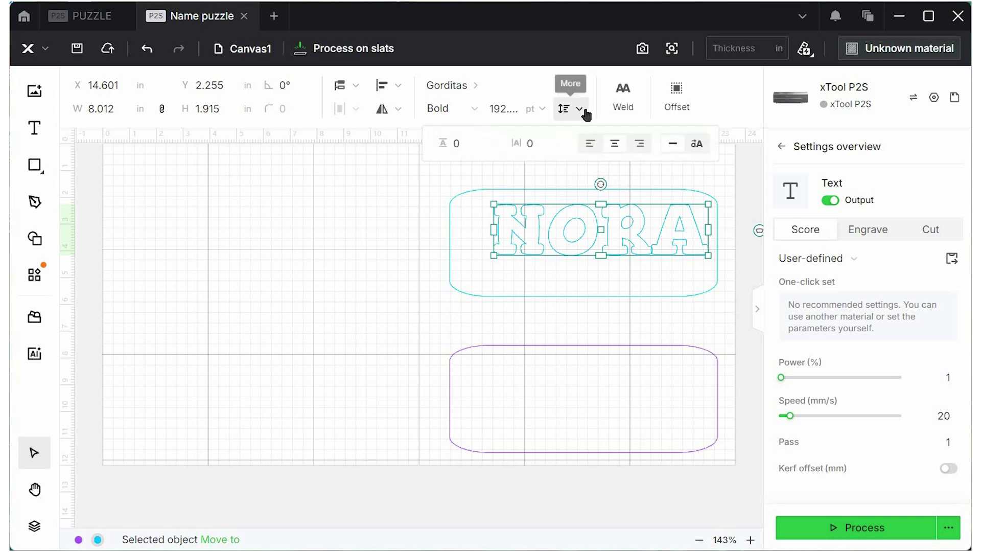
click(517, 141)
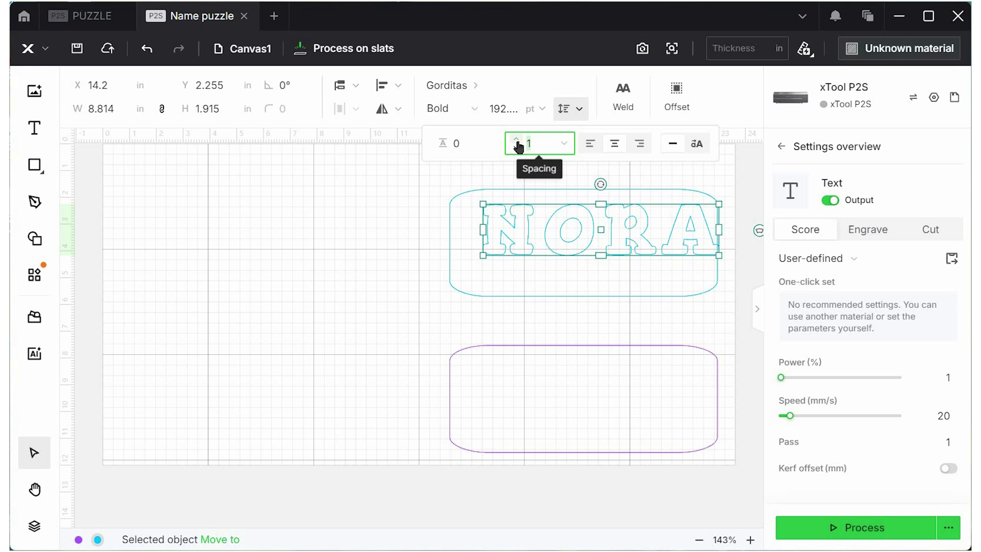
click(517, 141)
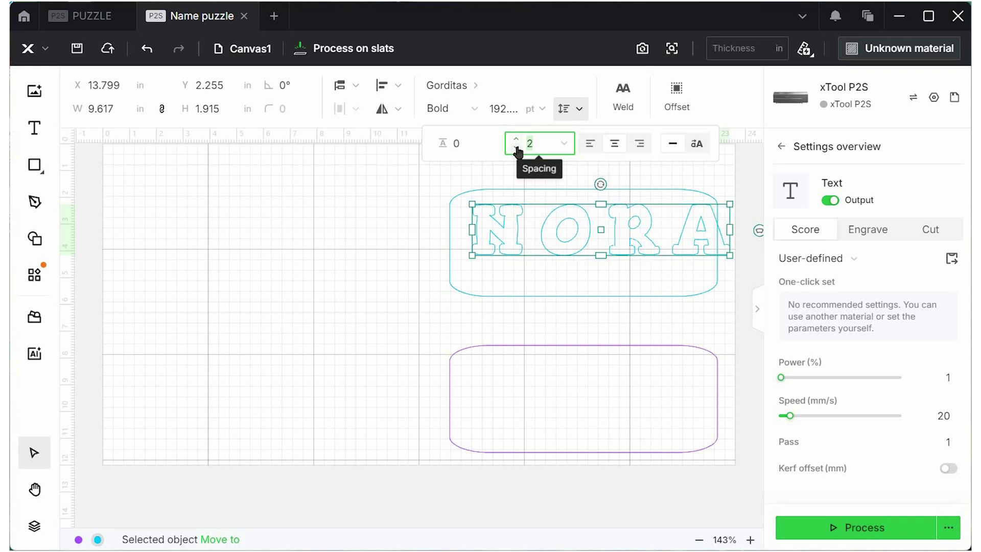
click(516, 151)
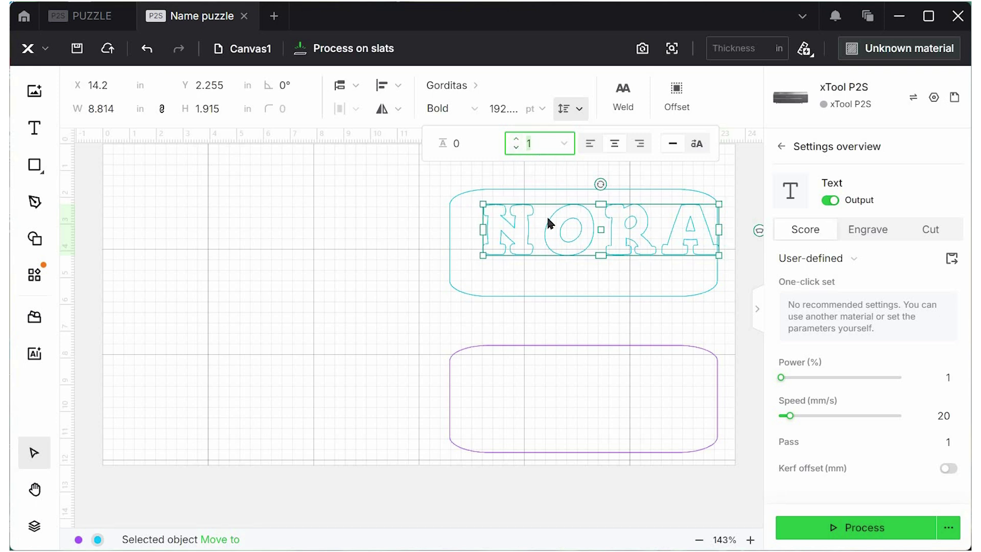
click(582, 233)
Centre NORA in the upper rectangle and stretch its height to about 3.035 in.
click(570, 230)
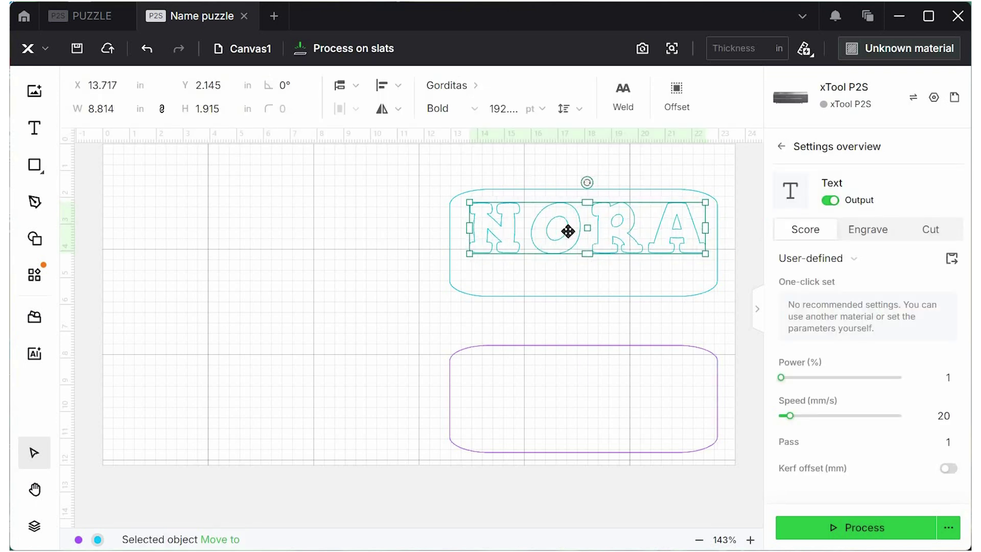
drag(568, 232, 541, 252)
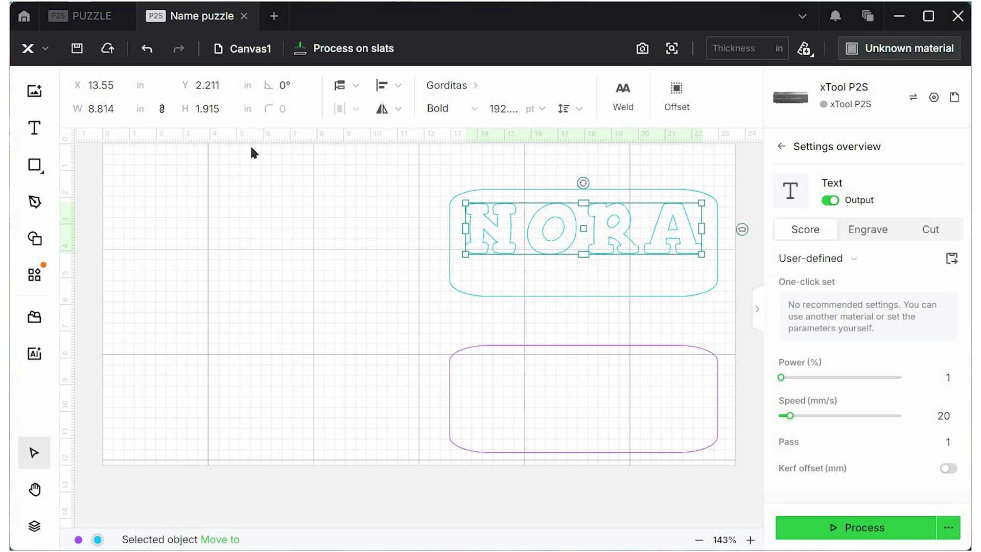
click(162, 109)
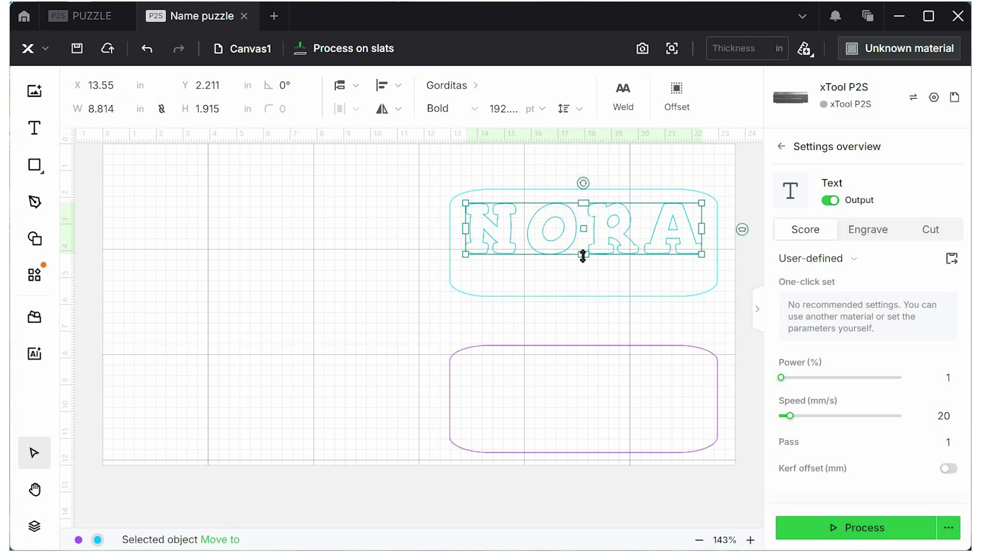
drag(583, 255, 581, 285)
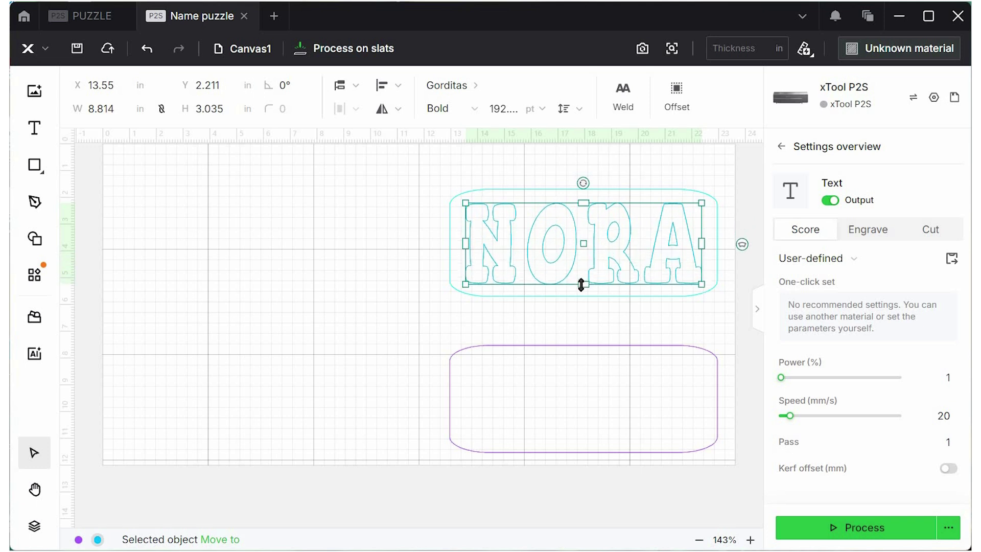
click(412, 168)
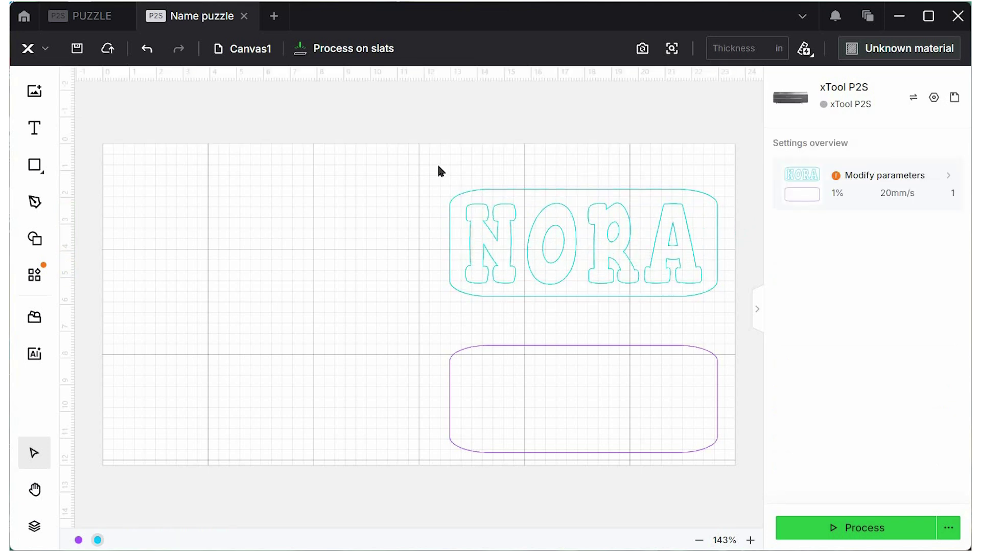
Duplicate the NORA text and move the spare copy to the upper left.
click(531, 237)
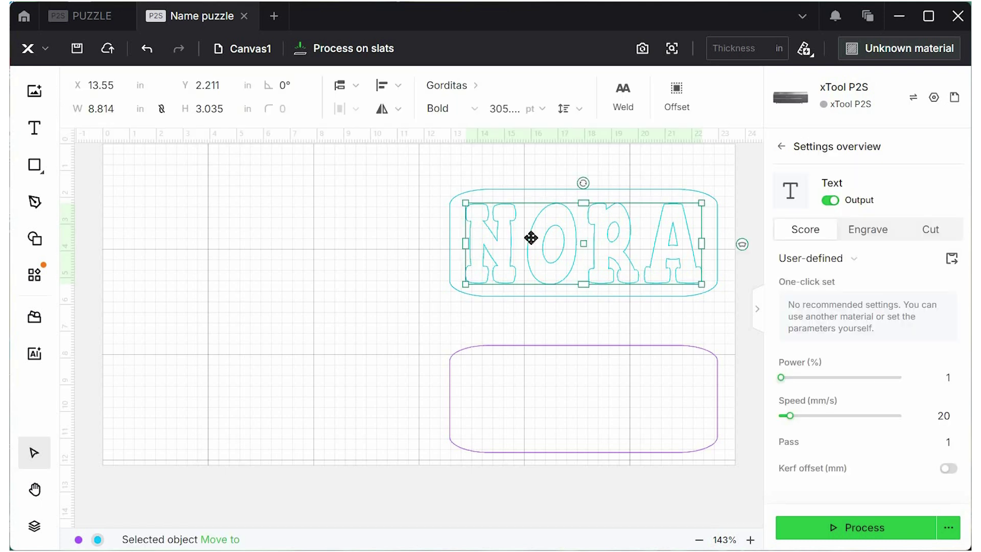
right_click(532, 237)
click(561, 164)
key(ctrl+v)
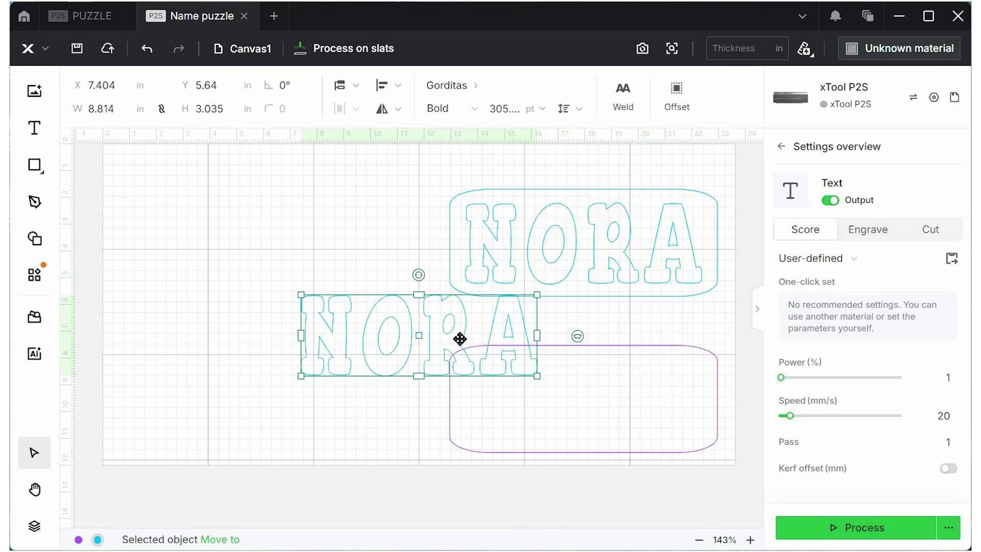
drag(460, 339, 248, 225)
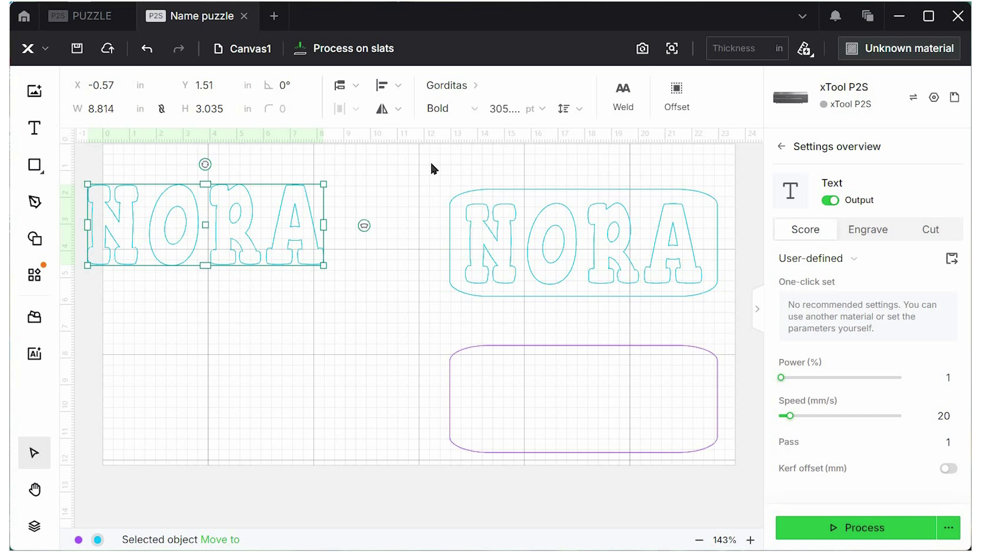
Centre-align NORA with the upper rectangle and subtract it into one compound shape.
drag(430, 161, 576, 256)
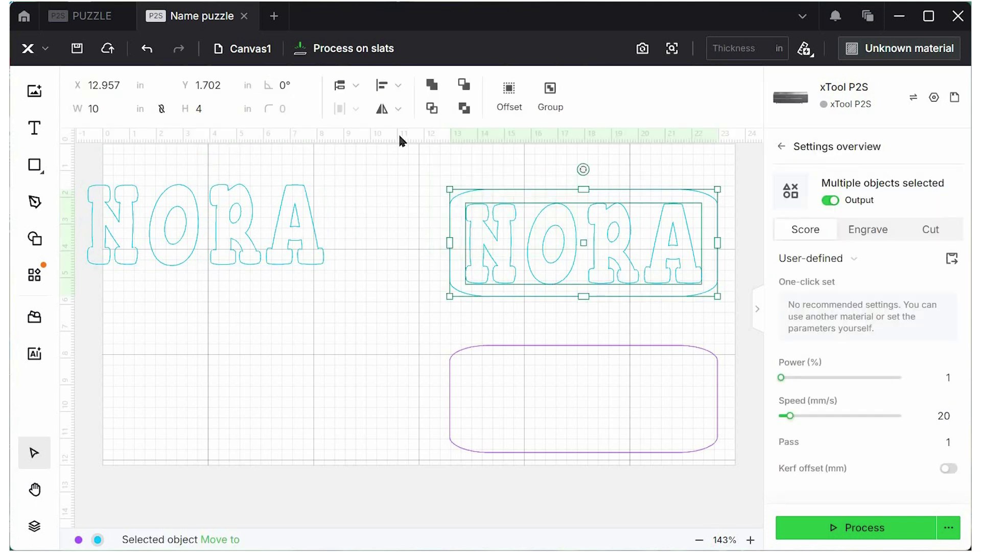
click(387, 88)
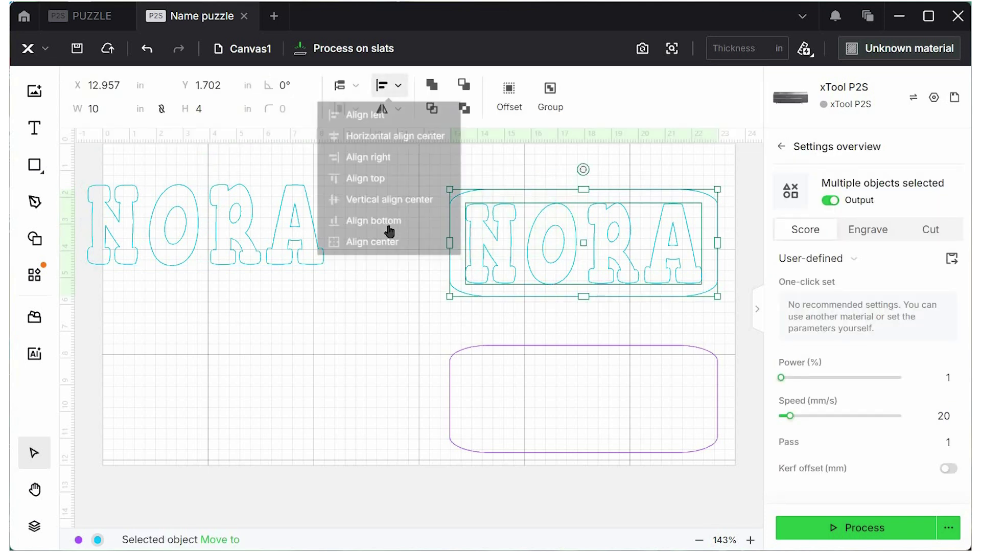
click(387, 258)
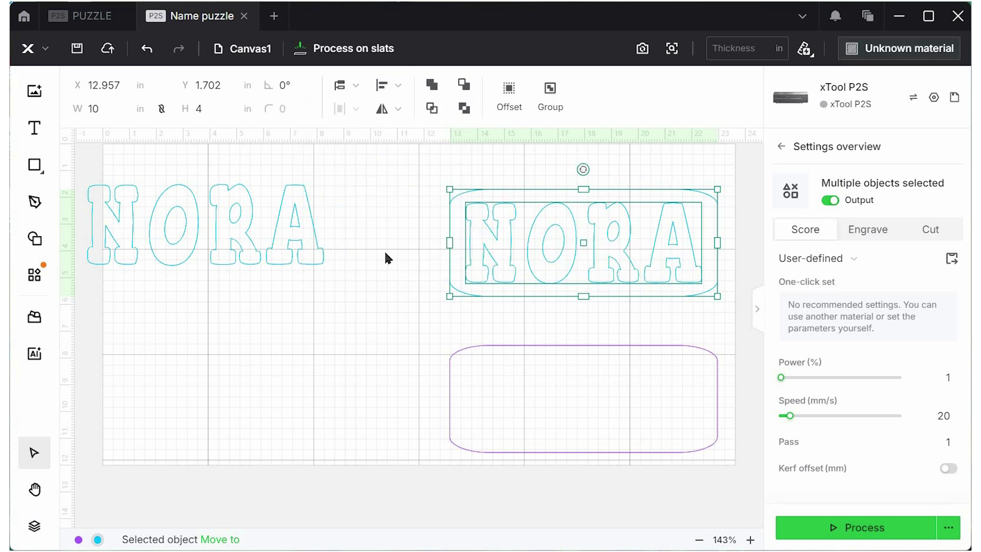
click(464, 87)
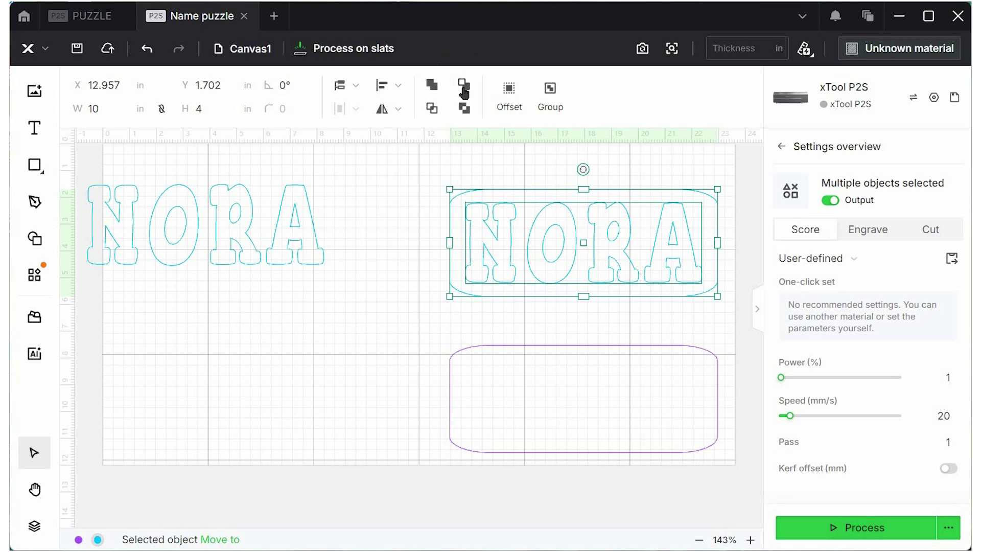
click(418, 280)
Nudge the NORA nameplate upward and shift the spare NORA letters to the right.
drag(517, 234, 539, 248)
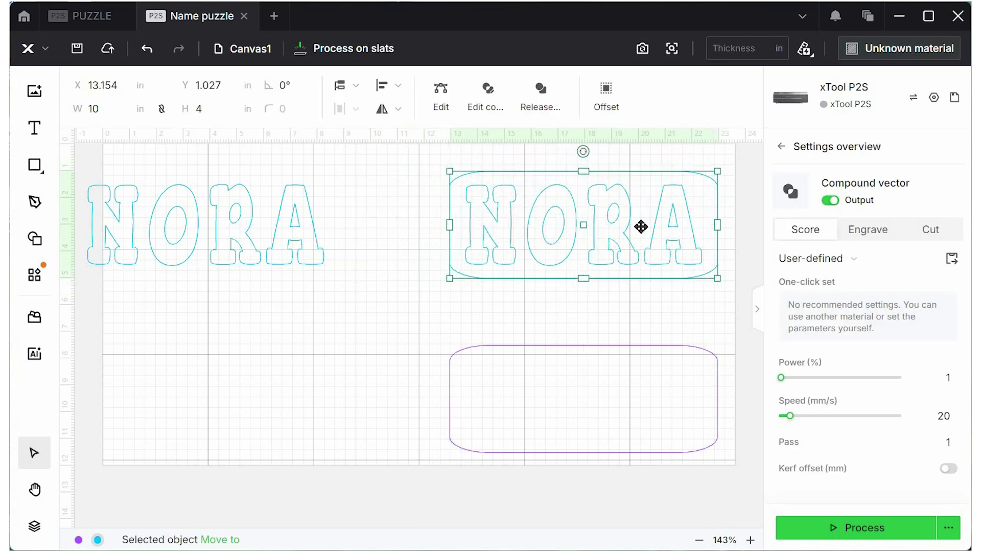
drag(641, 226, 590, 242)
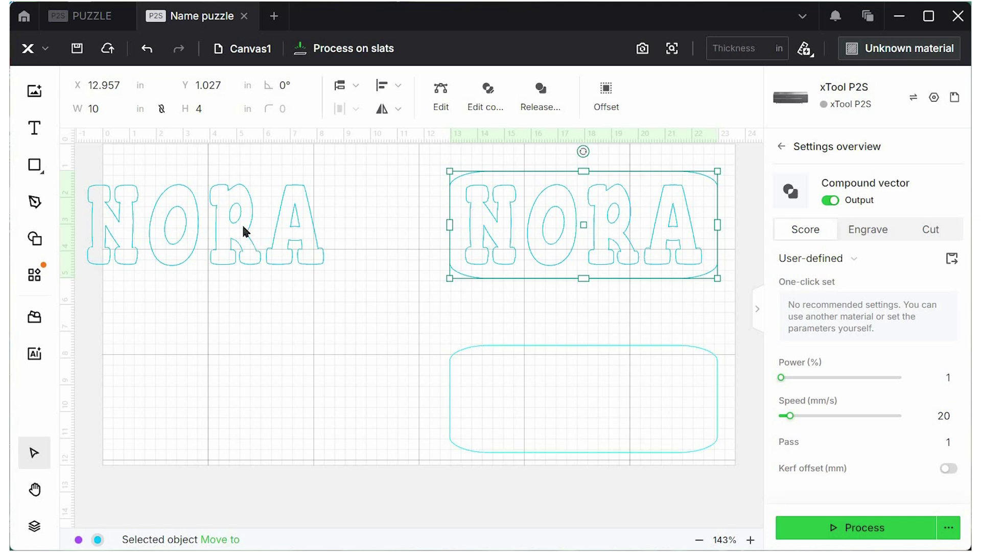
drag(288, 220, 294, 227)
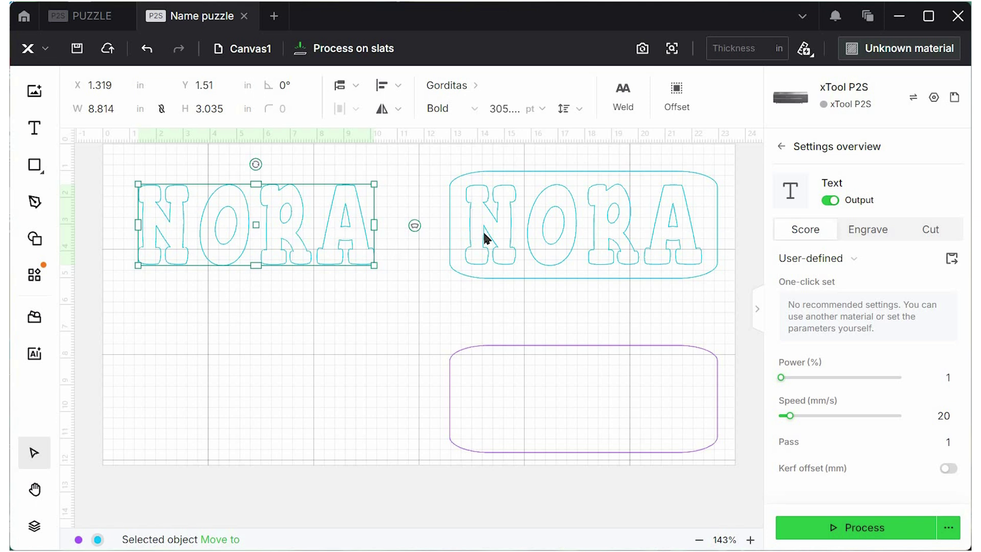
click(43, 248)
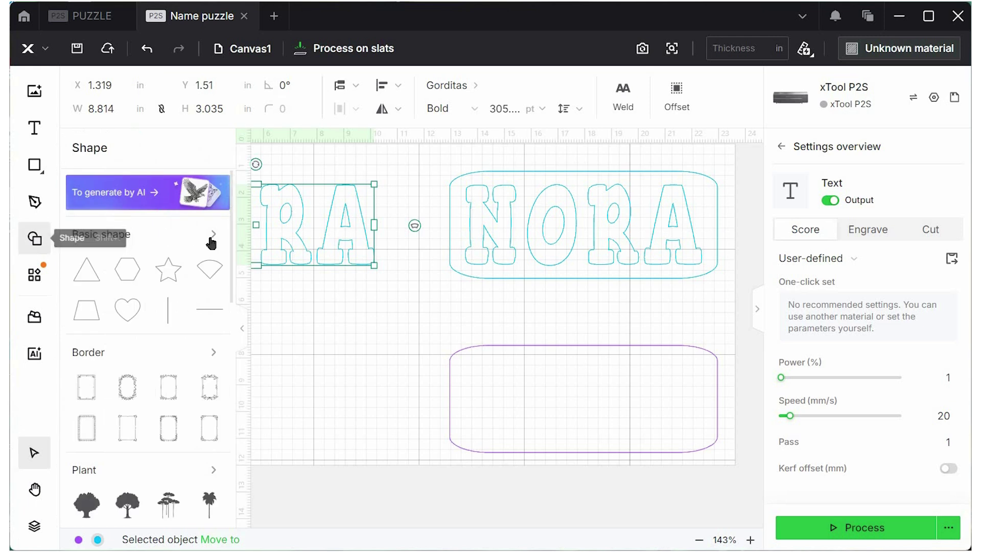
Add a semicircle from the basic shapes and place it below the spare NORA.
click(210, 235)
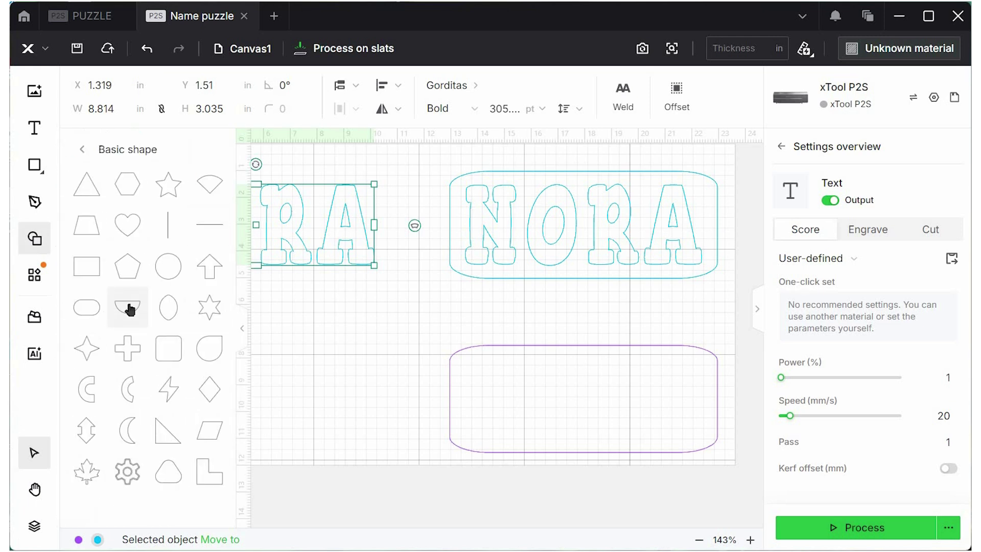
click(128, 307)
click(357, 304)
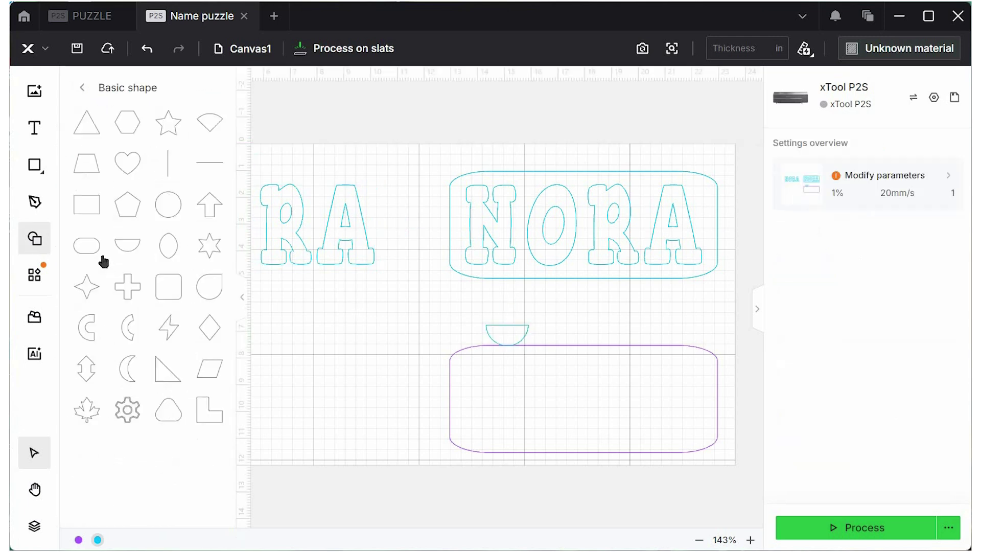
click(521, 332)
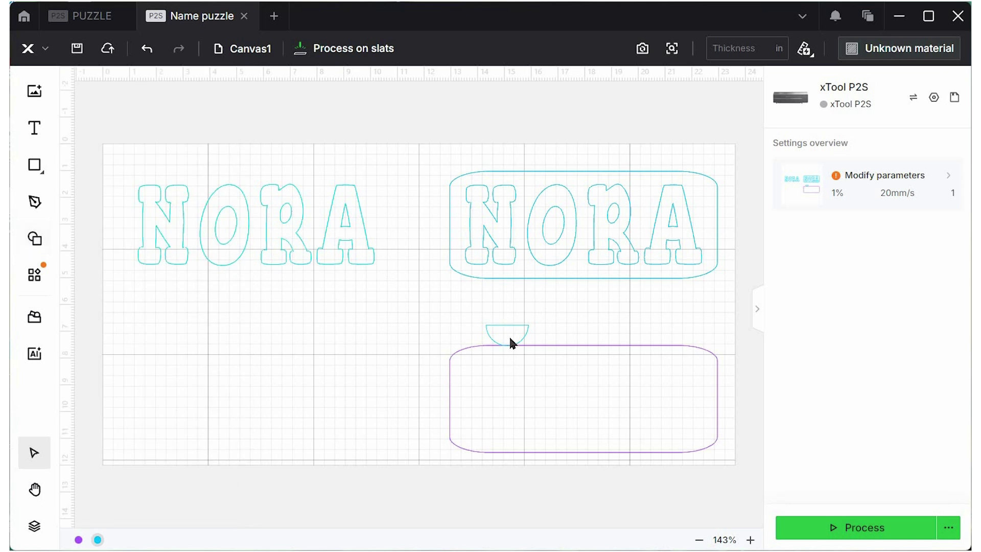
drag(367, 314, 364, 346)
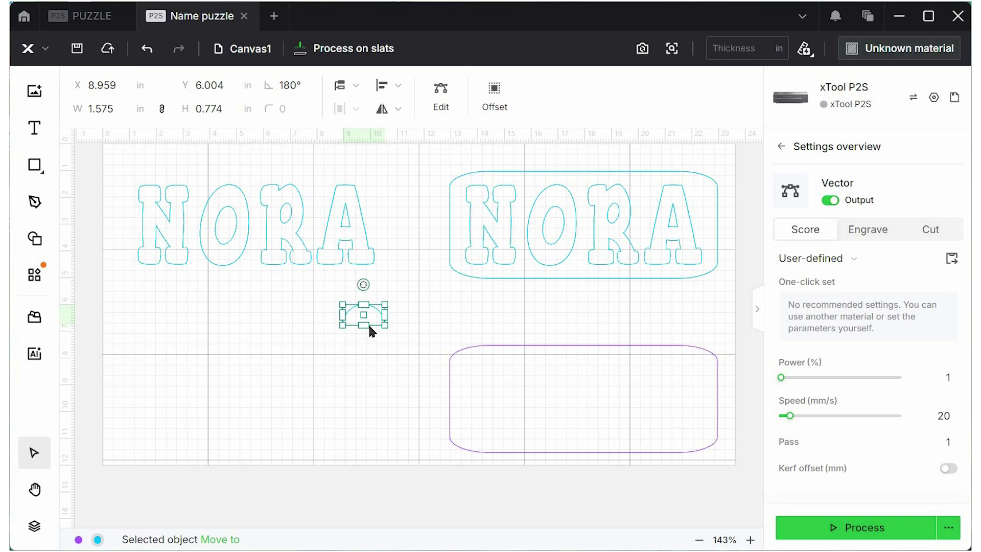
Move the semicircle onto the N of the nameplate and set its width to 0.5 in.
click(750, 539)
click(750, 540)
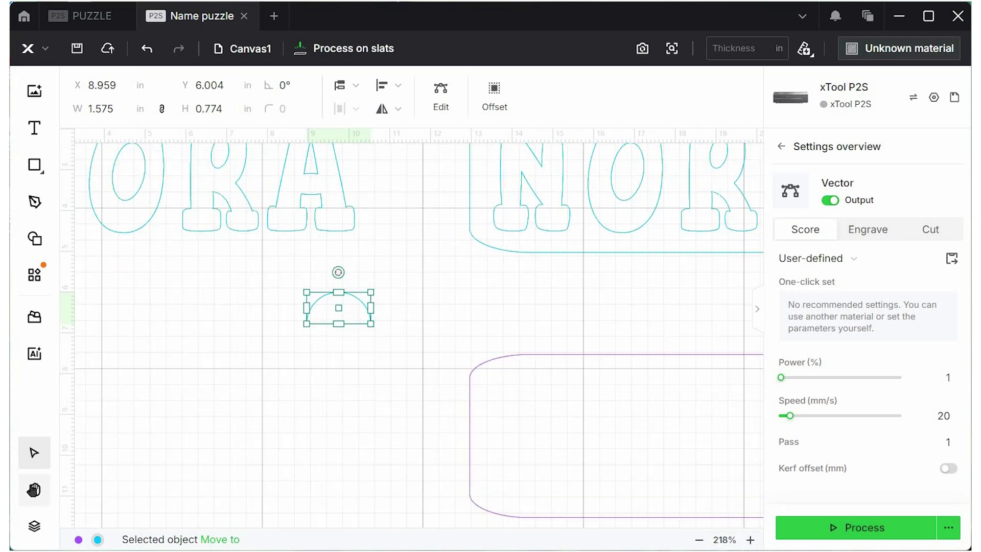
click(33, 490)
drag(479, 317, 367, 367)
click(33, 453)
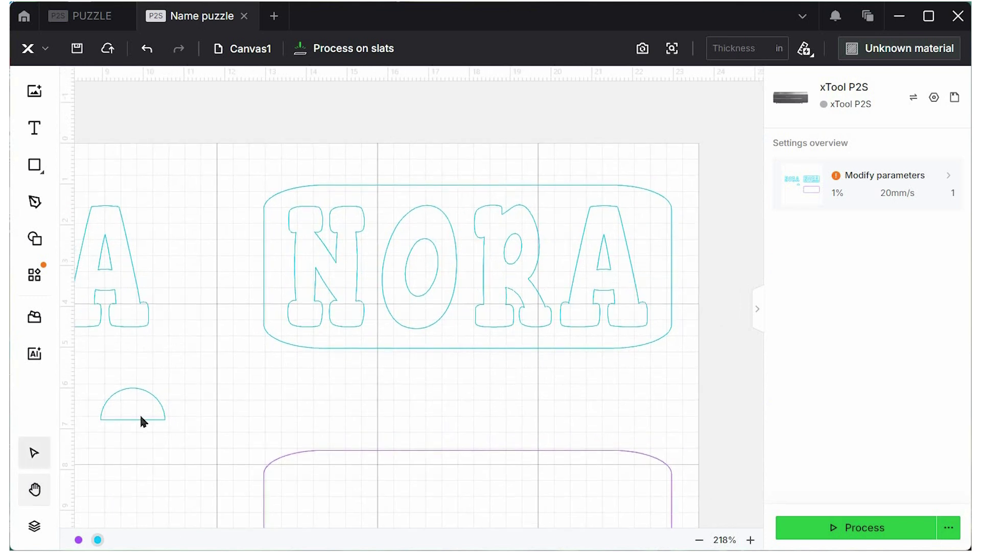
drag(144, 417, 342, 205)
click(105, 108)
drag(88, 109, 105, 109)
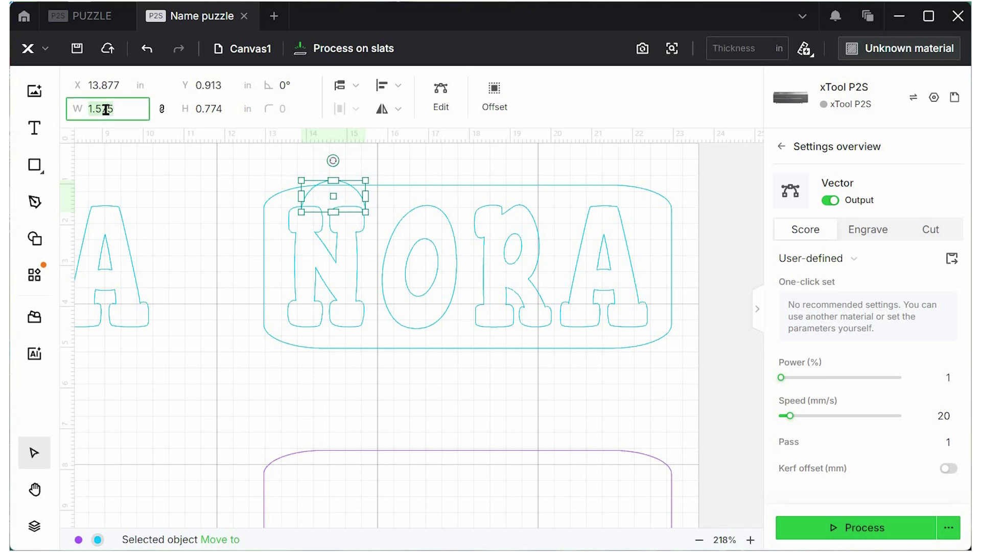
text(0.5)
key(Return)
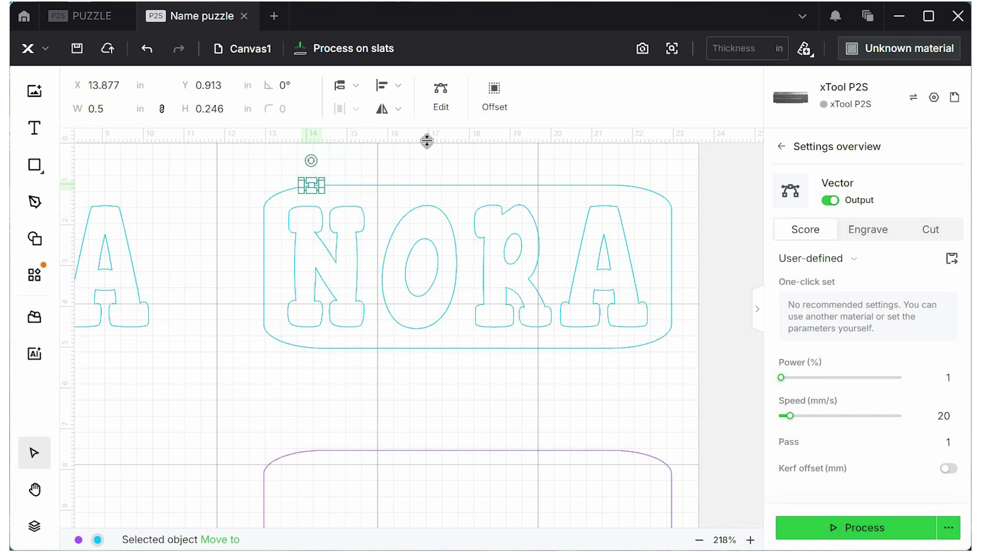
Add a horizontal guide above the nameplate and align the semicircle exactly atop the N.
drag(427, 141, 397, 166)
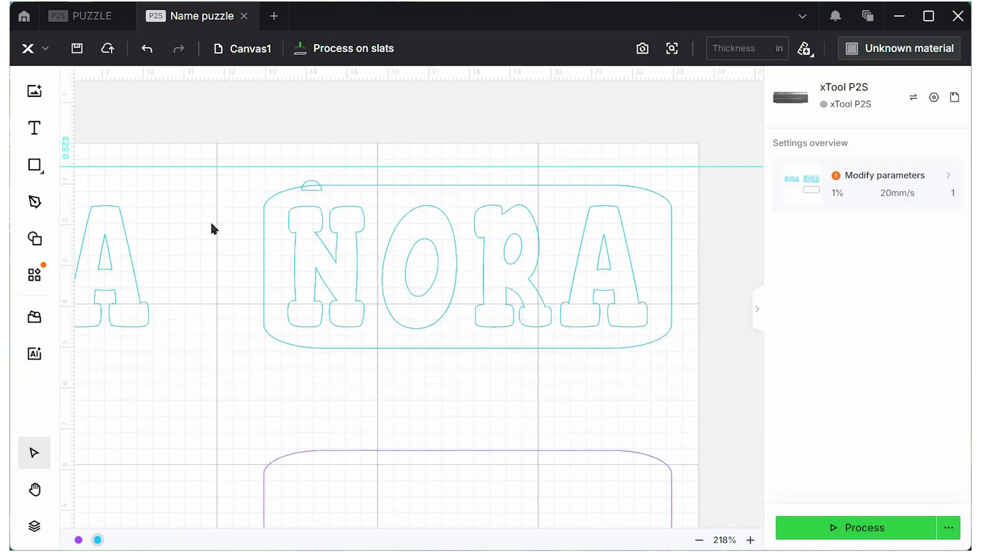
click(313, 188)
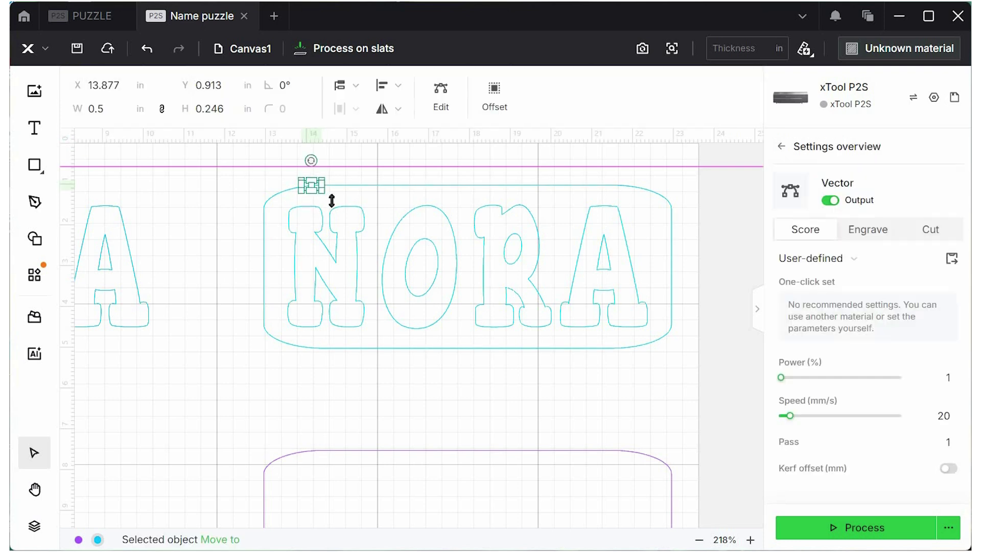
drag(311, 186, 345, 205)
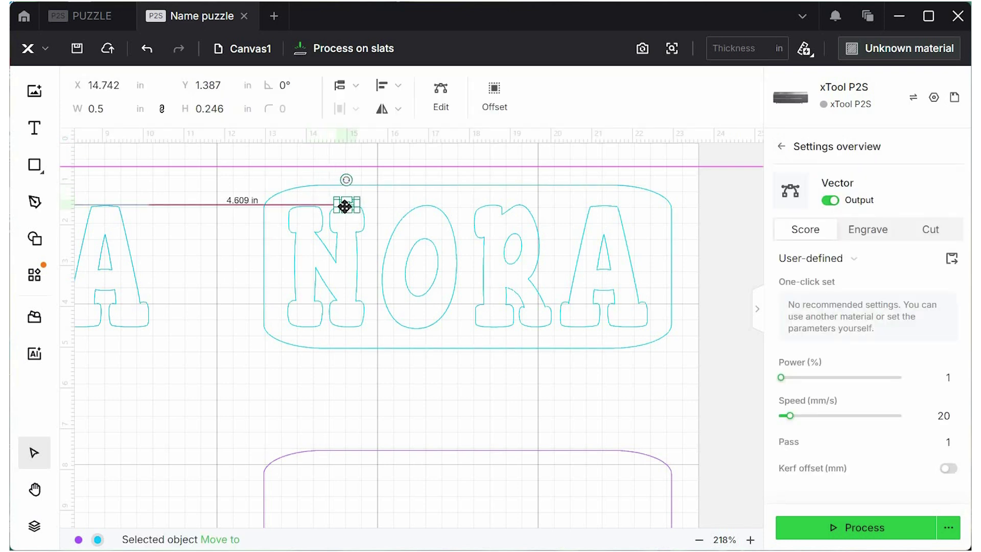
click(215, 197)
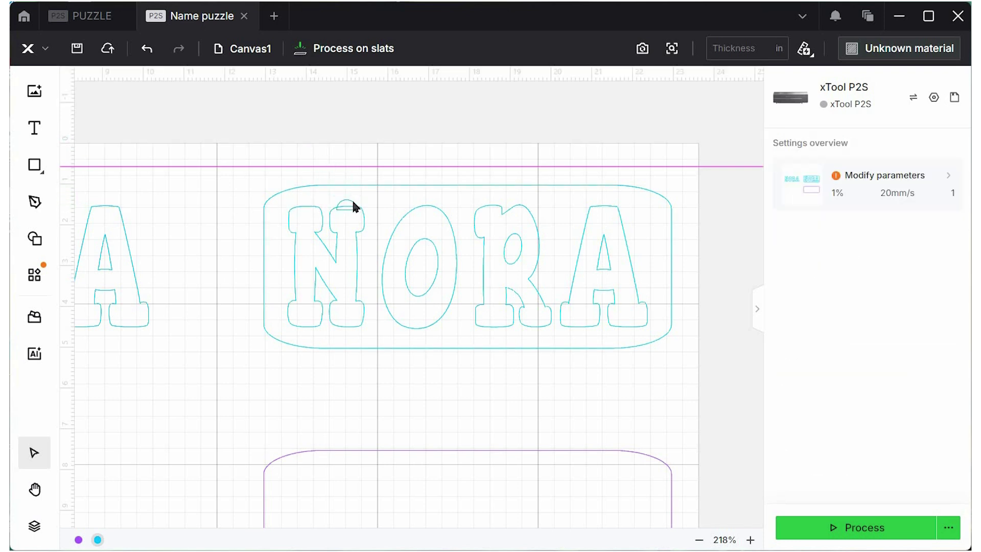
click(353, 206)
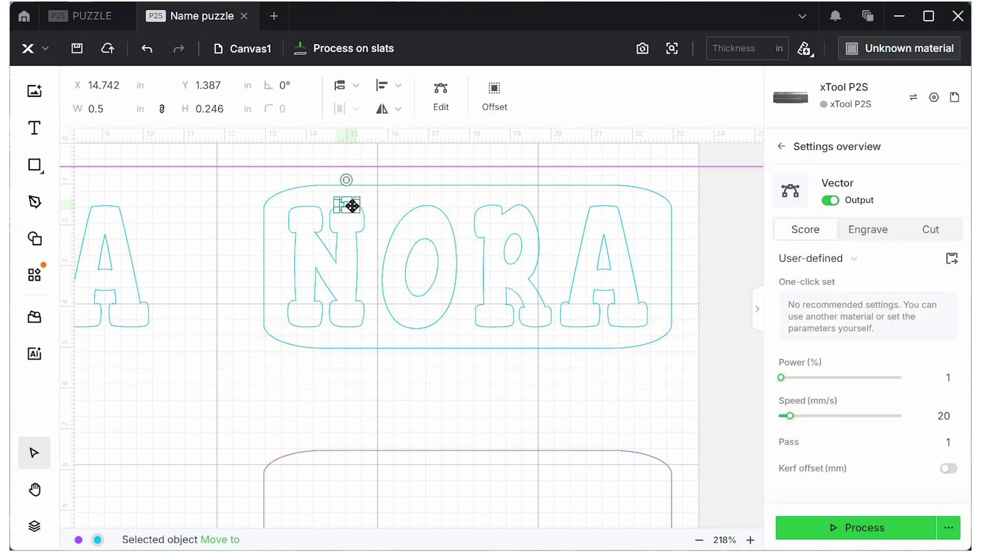
drag(352, 206, 352, 204)
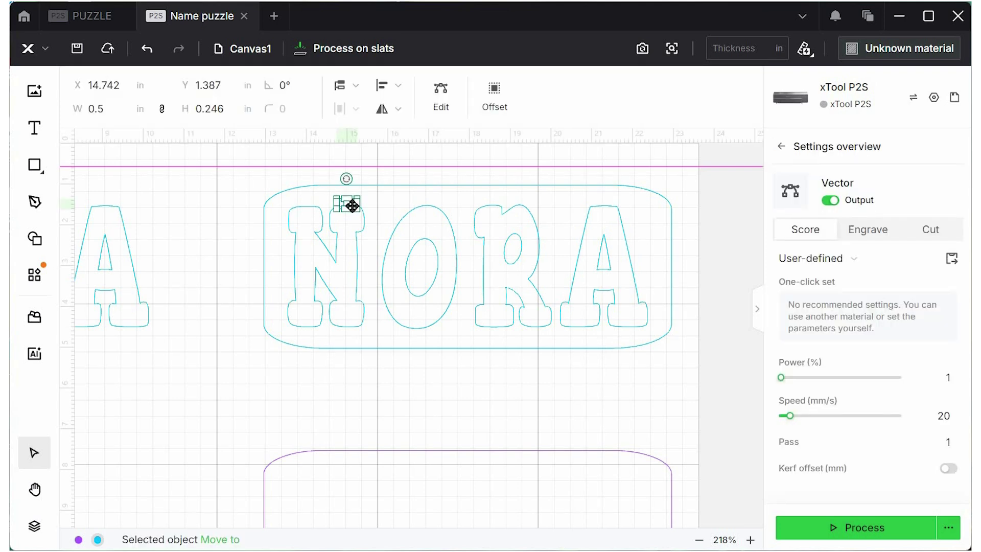
click(210, 245)
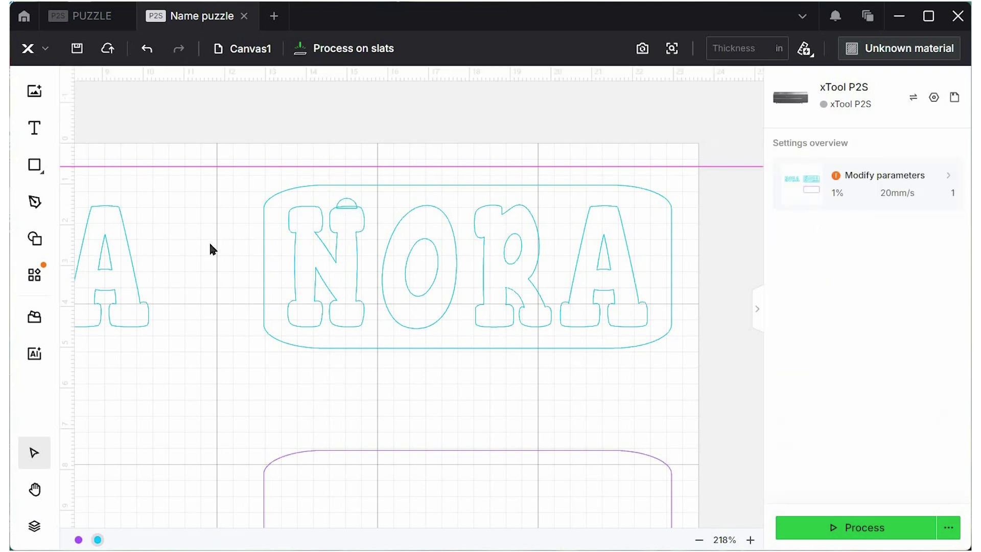
click(352, 206)
Place copies of the 0.5 in semicircle on top of the O, R and A.
drag(353, 207, 404, 329)
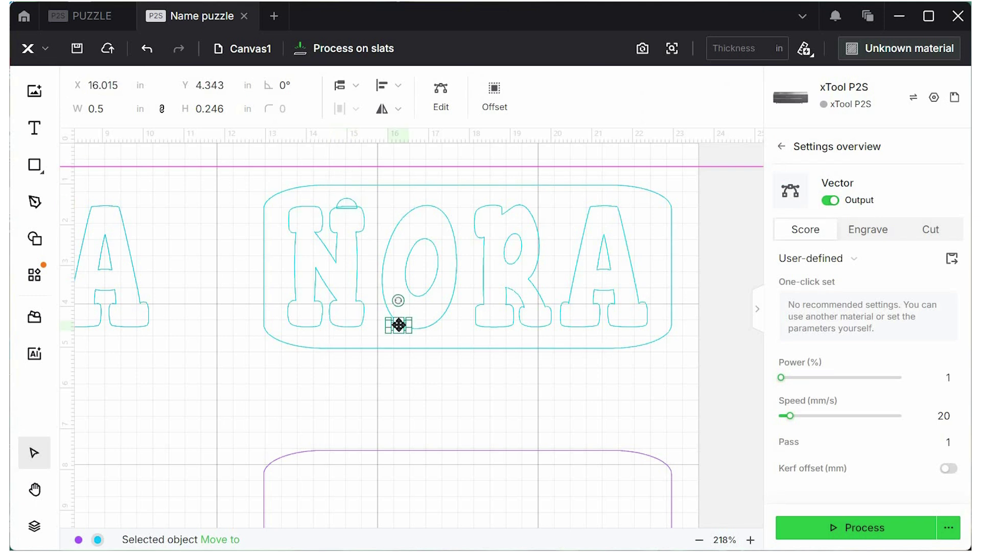
drag(399, 323, 430, 202)
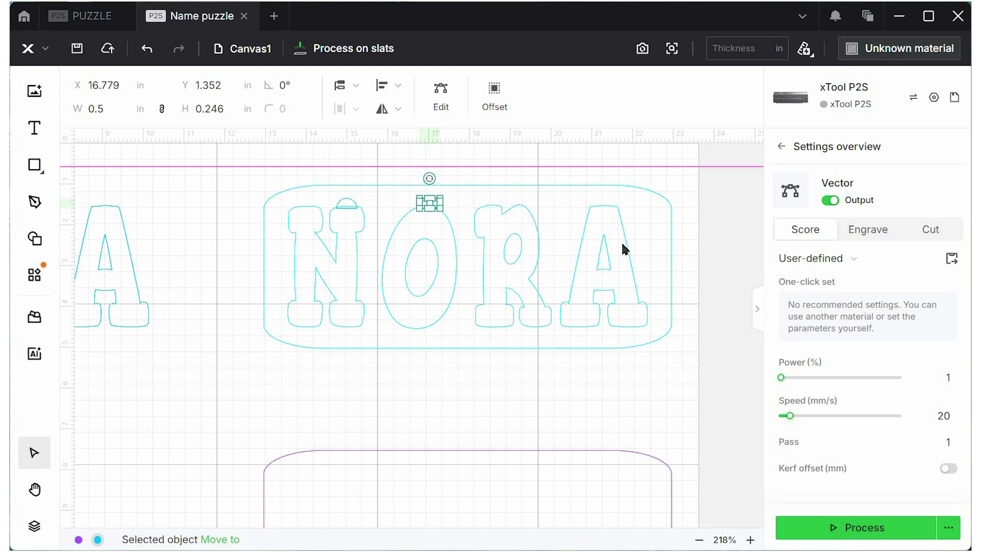
key(ctrl+v)
key(ctrl+z)
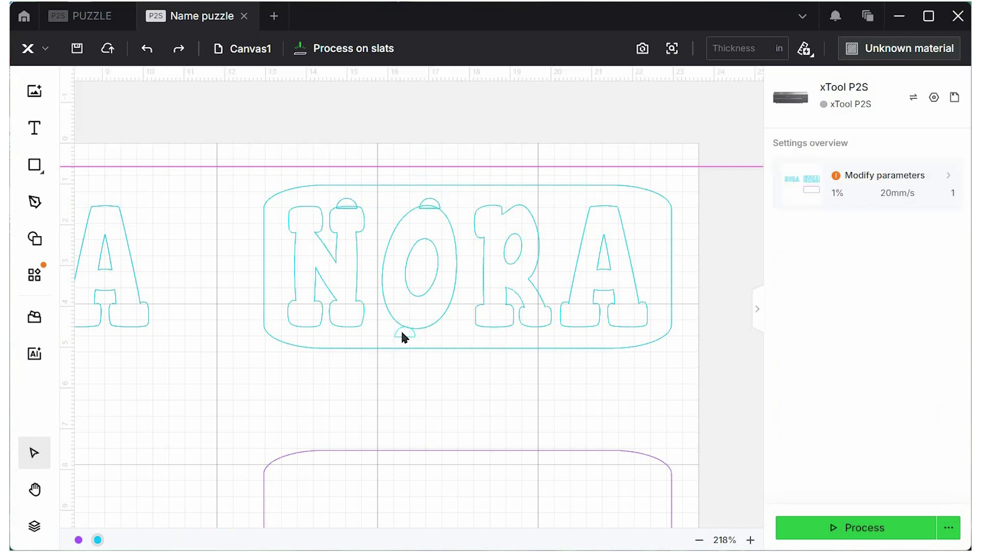
key(ctrl+v)
drag(464, 227, 487, 205)
click(616, 383)
Union the nameplate and its semicircle tabs into one compound shape.
drag(719, 378, 716, 377)
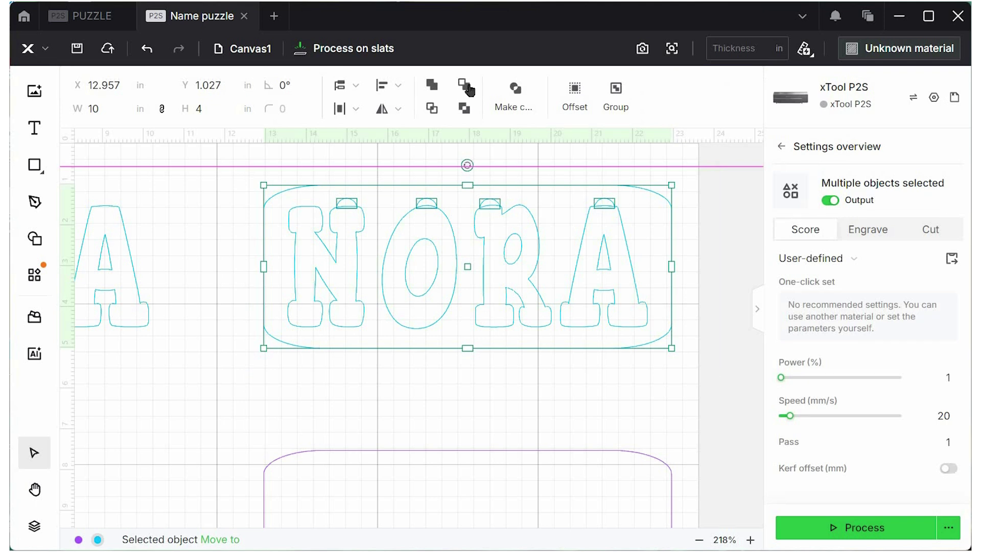
click(468, 89)
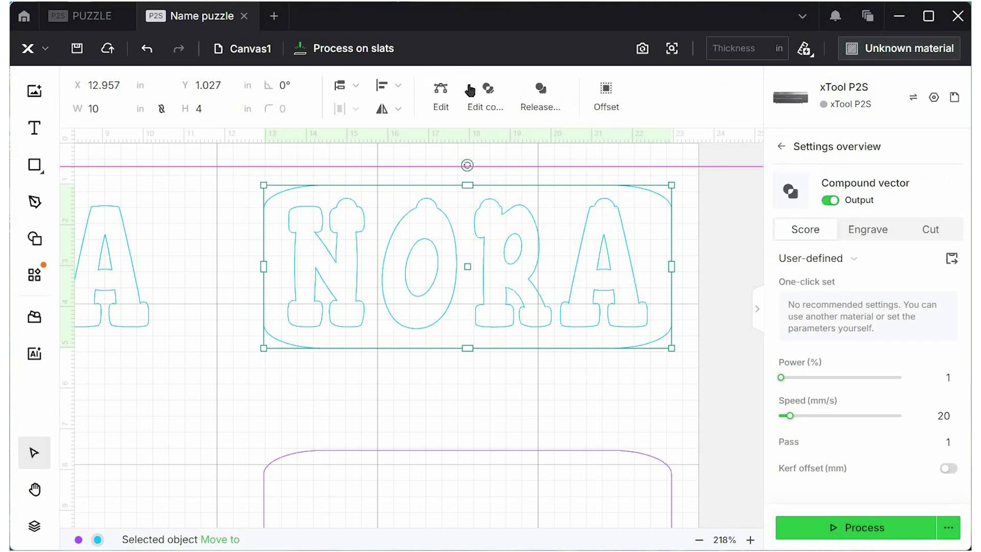
click(740, 275)
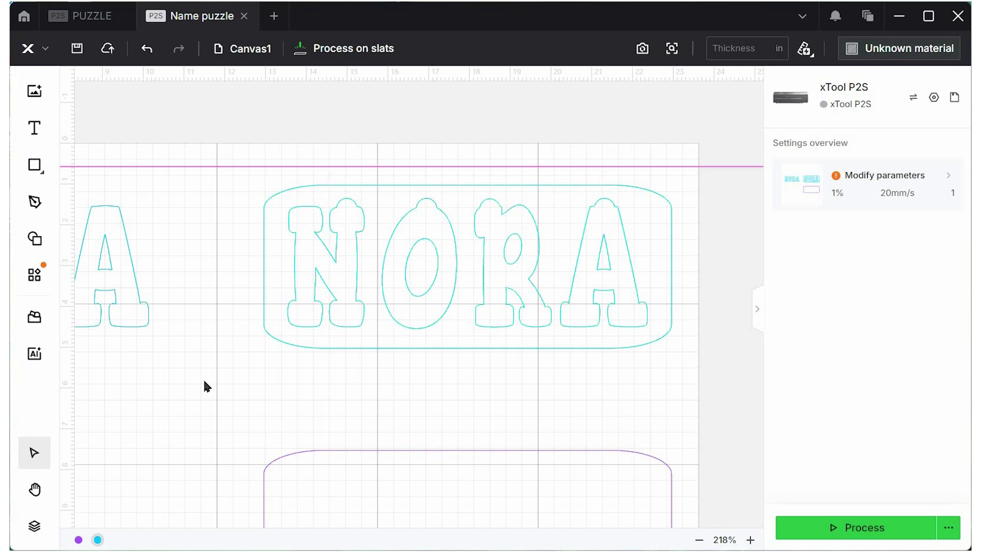
Zoom out to 143% and select both NORA designs together.
click(700, 540)
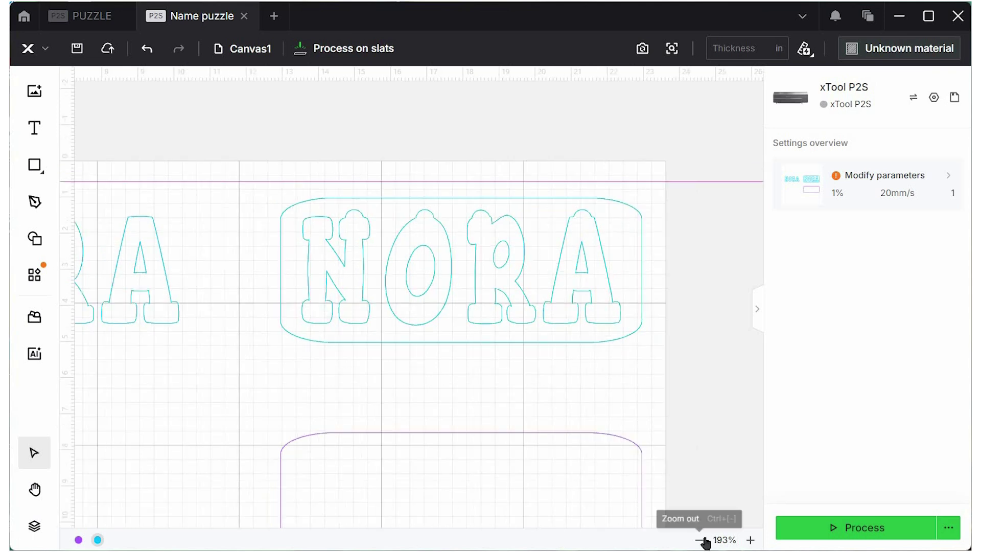
click(700, 540)
click(700, 540)
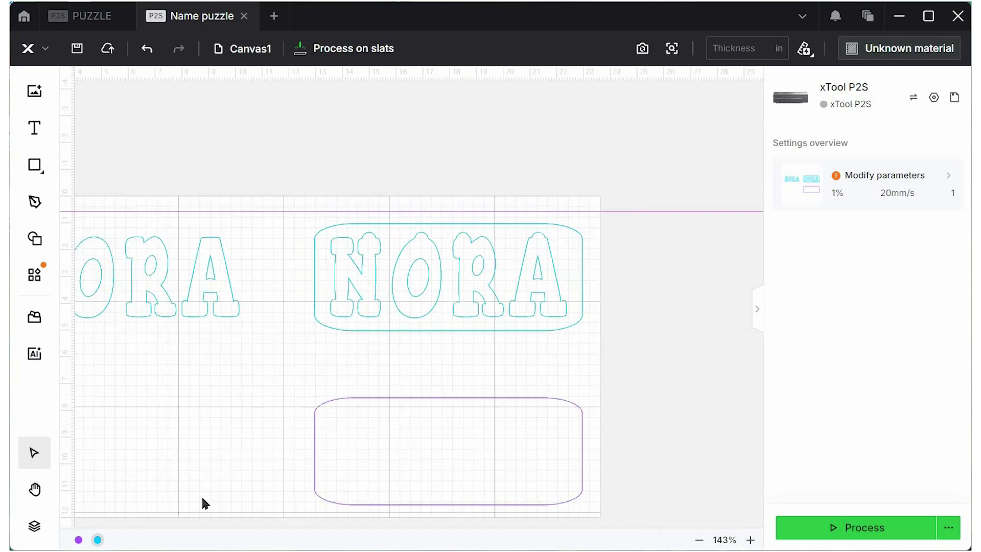
click(32, 492)
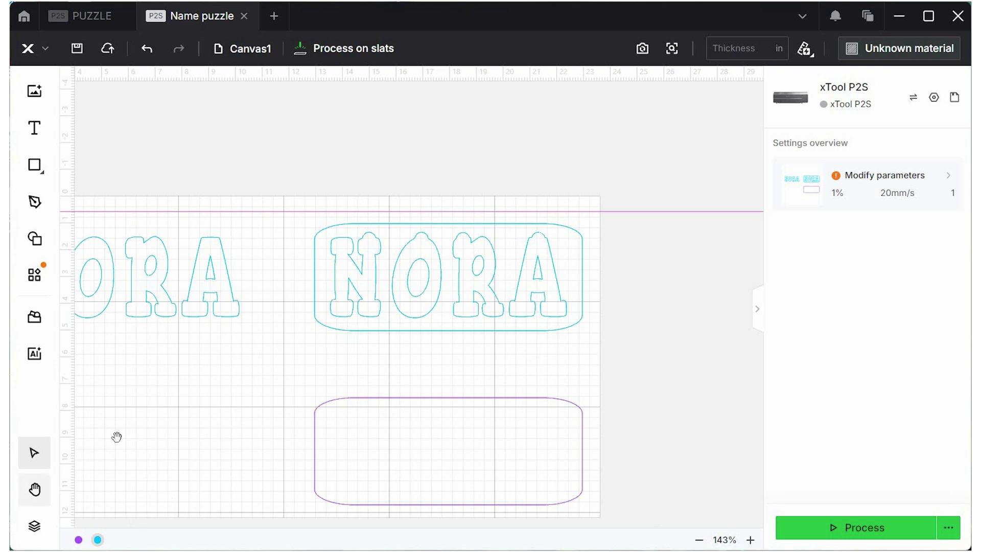
drag(198, 390, 263, 401)
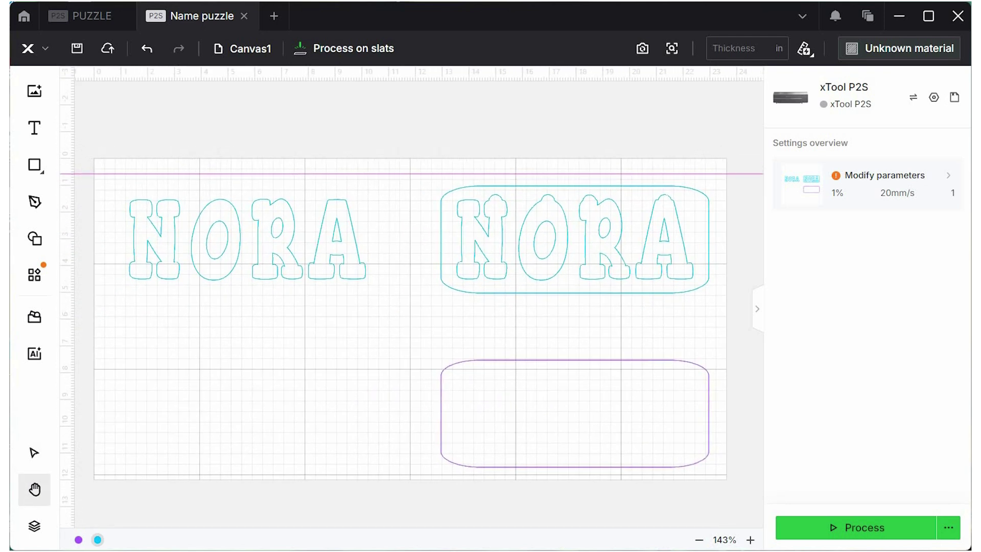
click(43, 458)
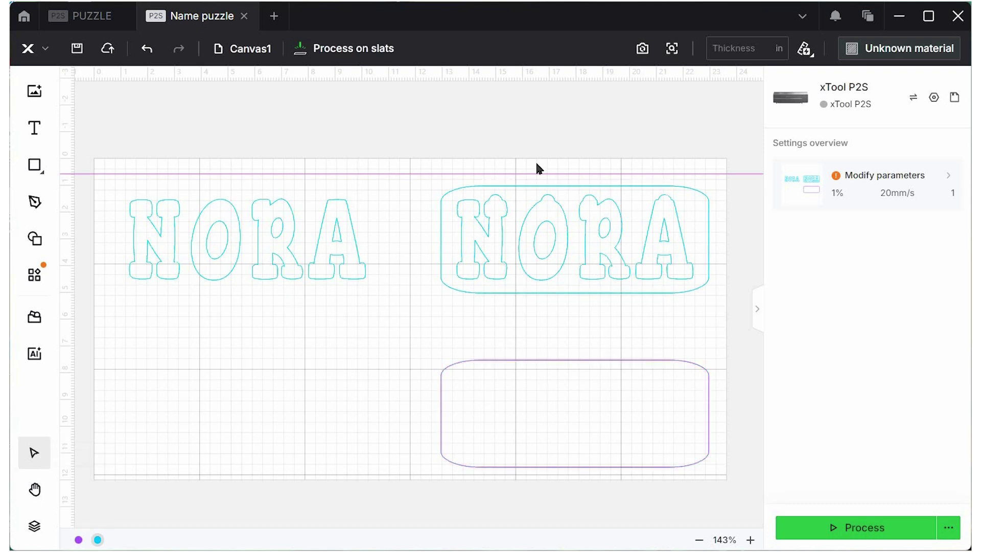
drag(263, 151, 543, 297)
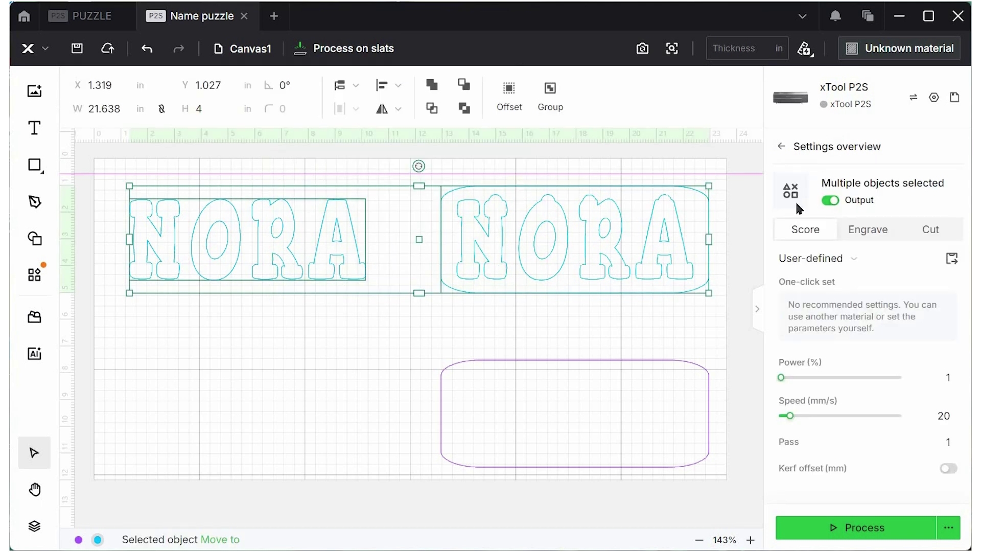
Turn off output for both NORA designs and set the material to 3mm Pine Plywood.
click(830, 200)
click(425, 361)
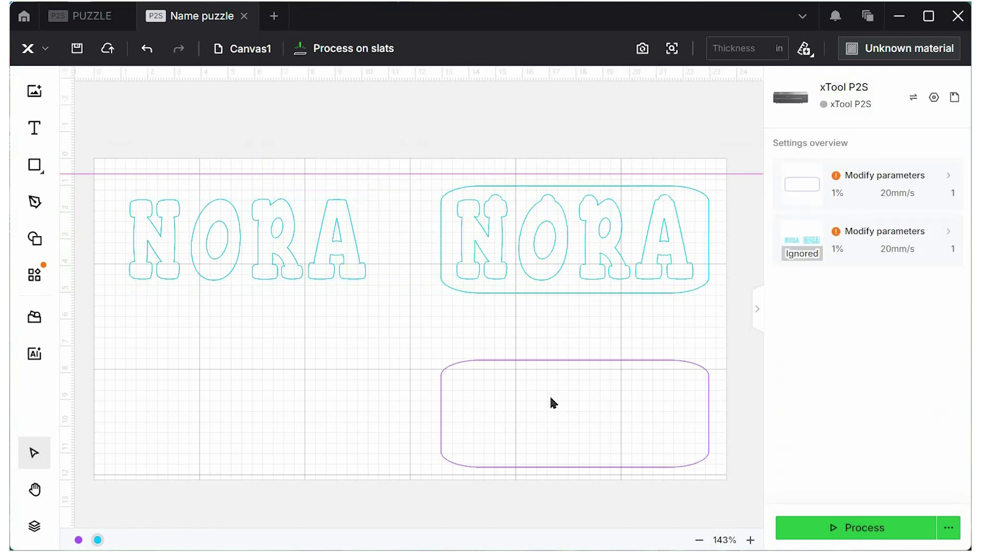
click(551, 398)
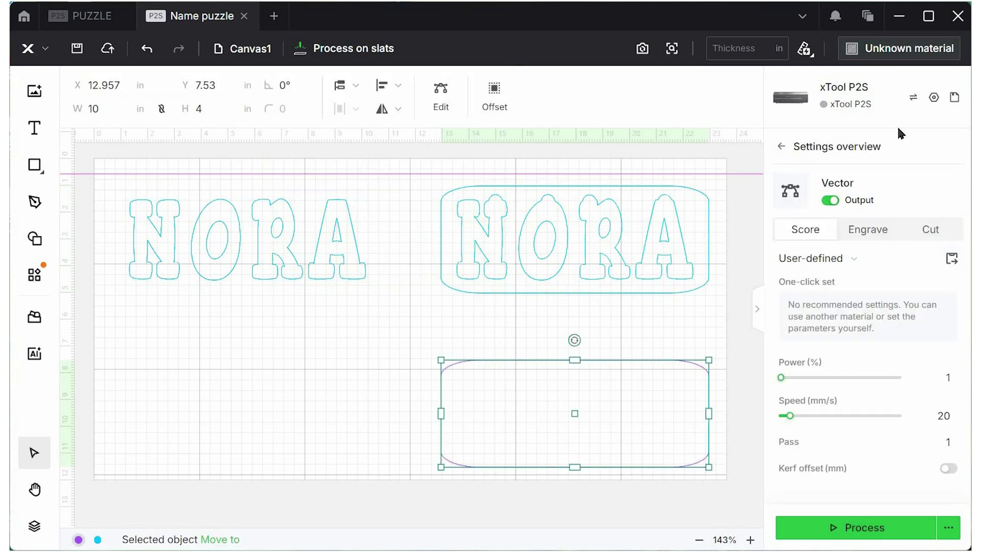
click(924, 55)
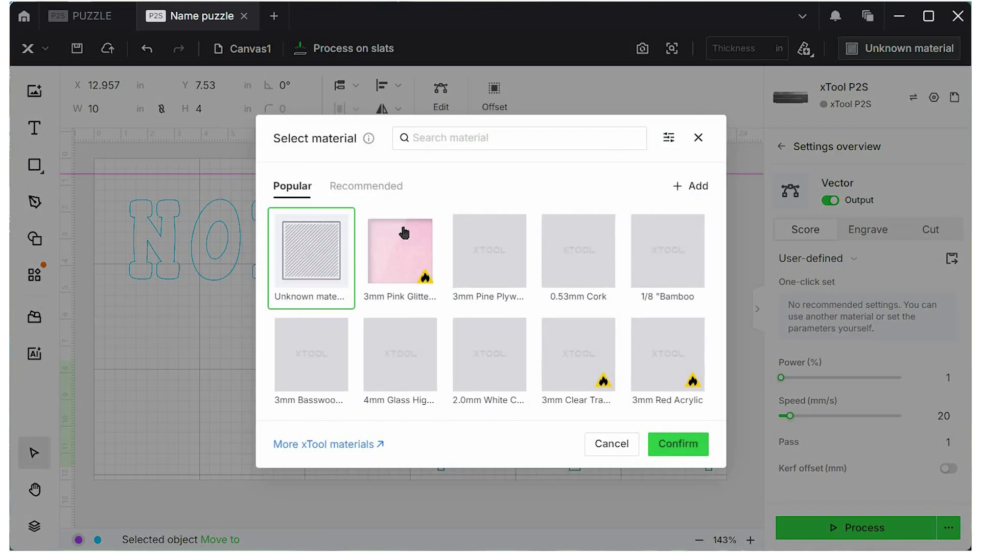
click(474, 262)
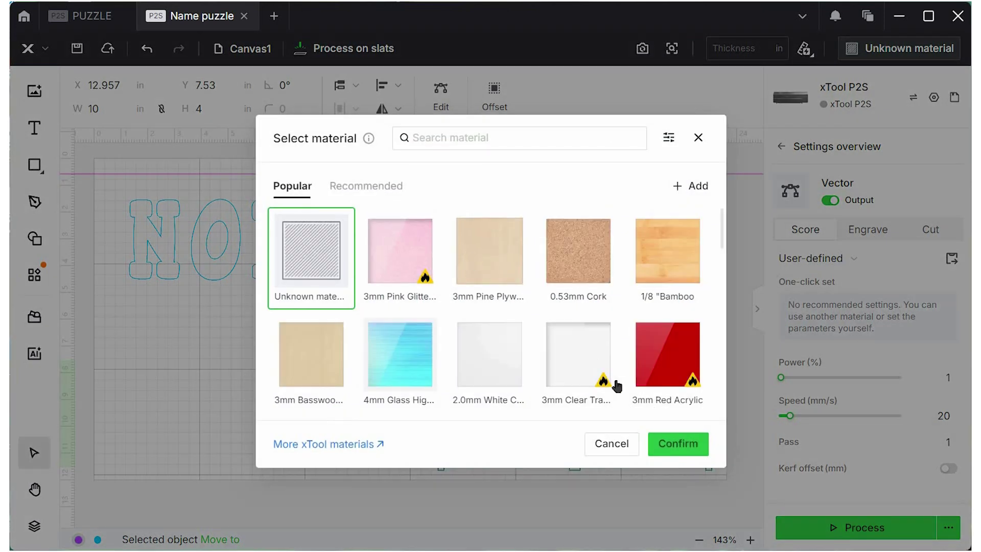
click(674, 445)
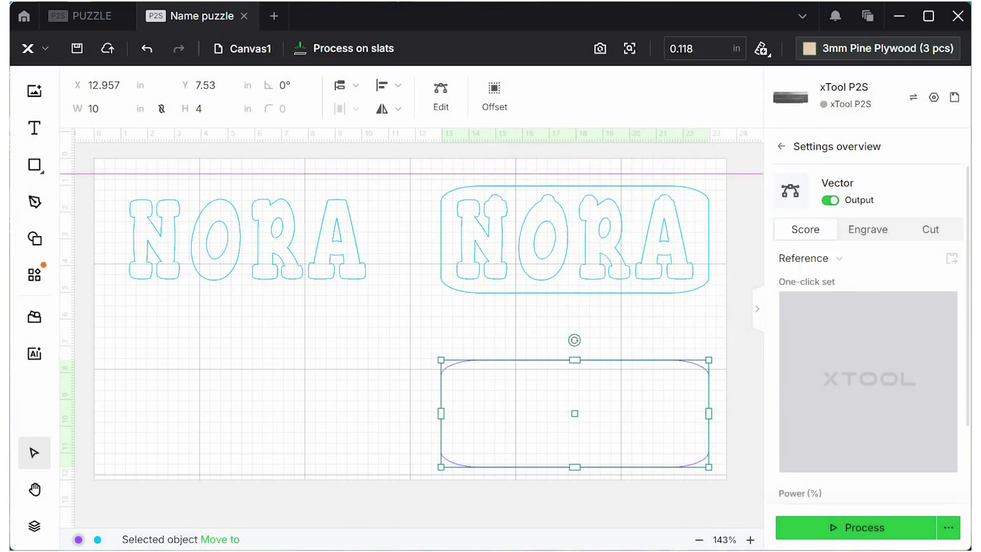
Set the backing rectangle's layer to 80% power and 20 mm/s speed.
scroll(868, 327, down, 2)
click(941, 401)
key(BackSpace)
key(BackSpace)
text(80)
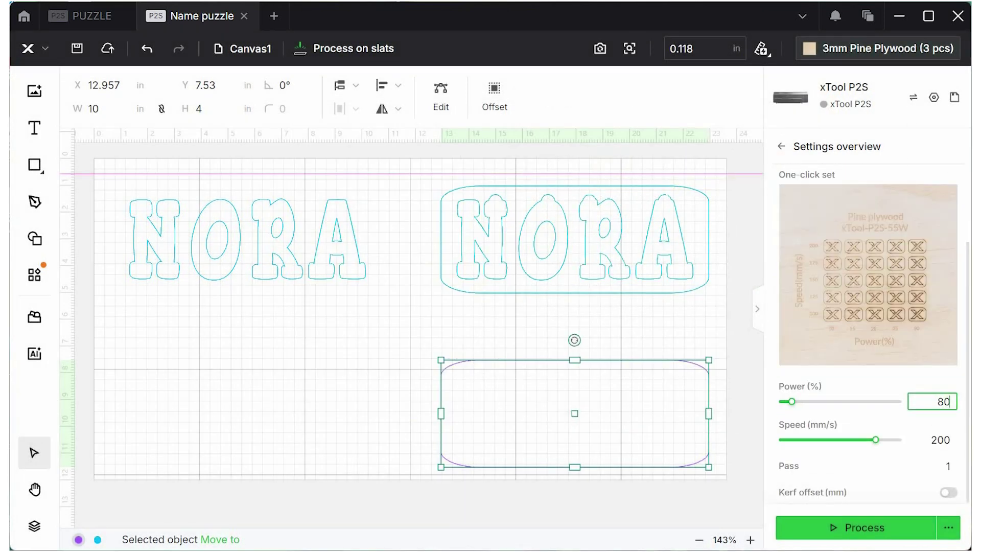
key(Tab)
key(Tab)
text(20)
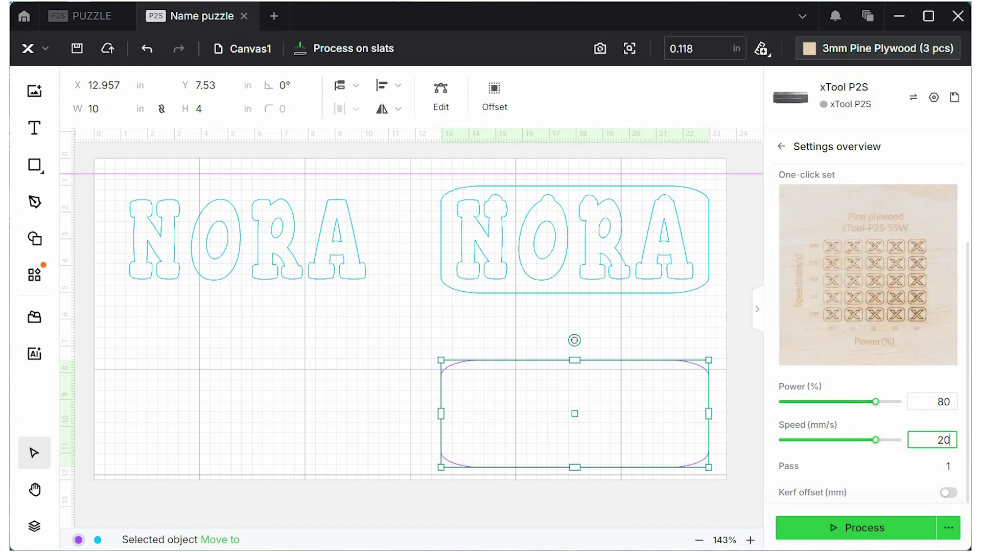
key(Tab)
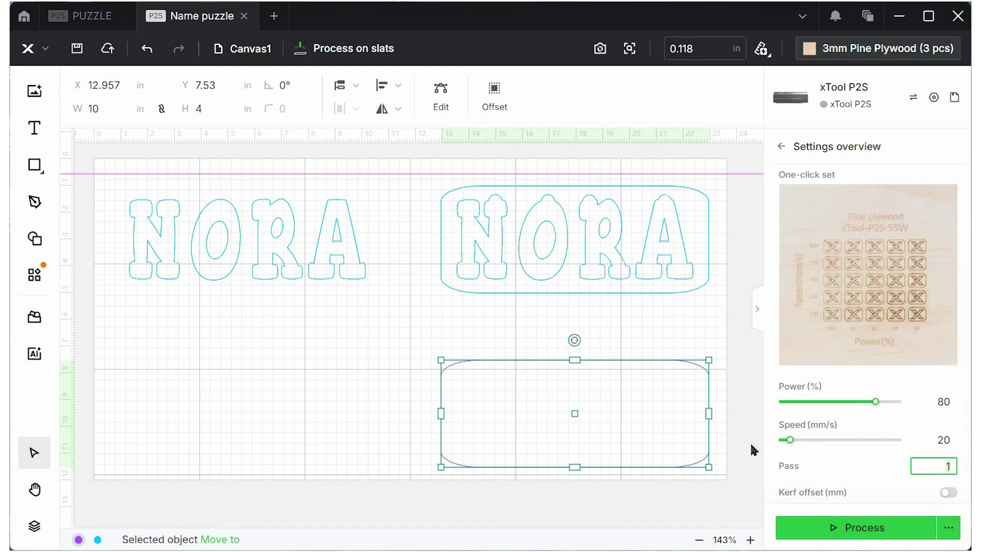
click(751, 445)
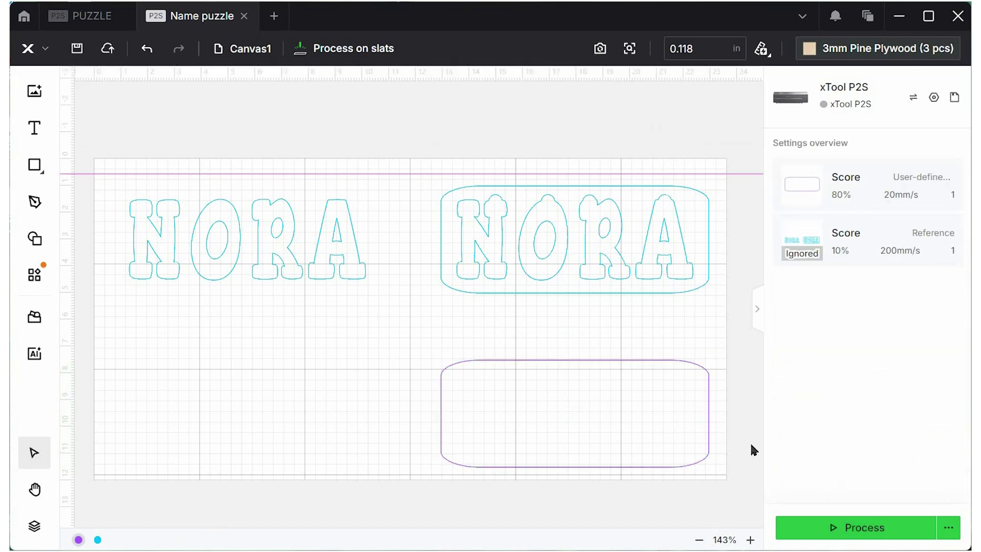
Change the purple backing rectangle's layer from score to cut at 80% power and 20 mm/s.
click(872, 201)
click(935, 234)
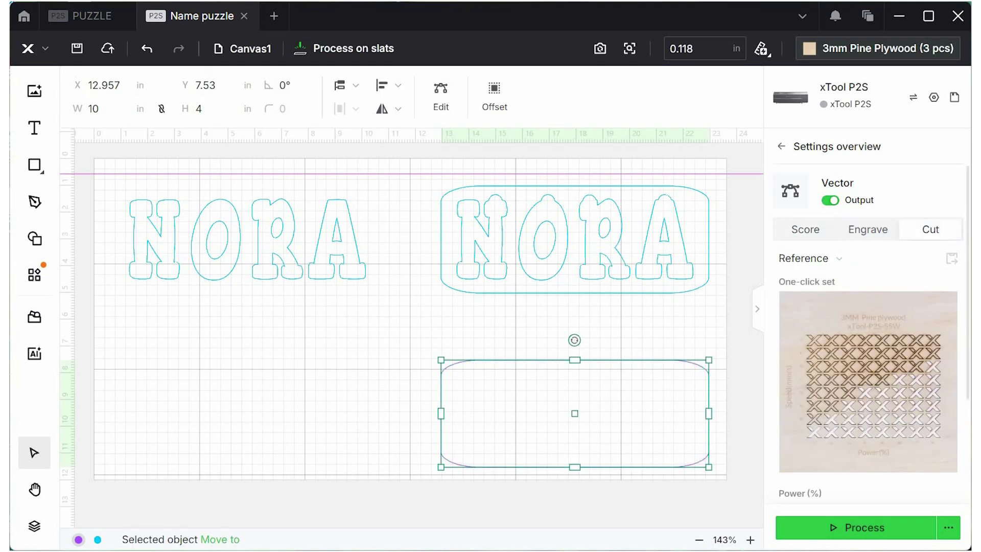
scroll(951, 347, down, 3)
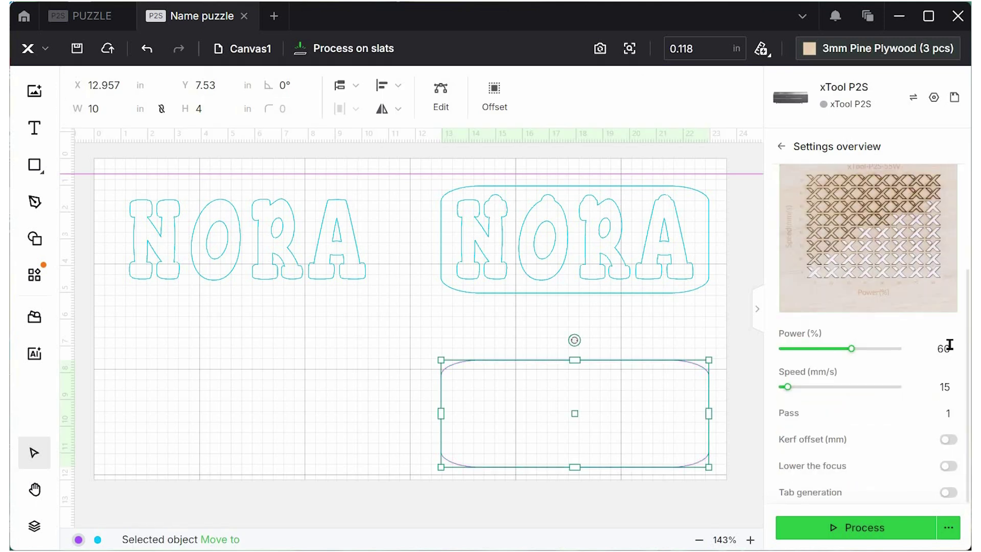
double_click(943, 349)
text(80)
key(Tab)
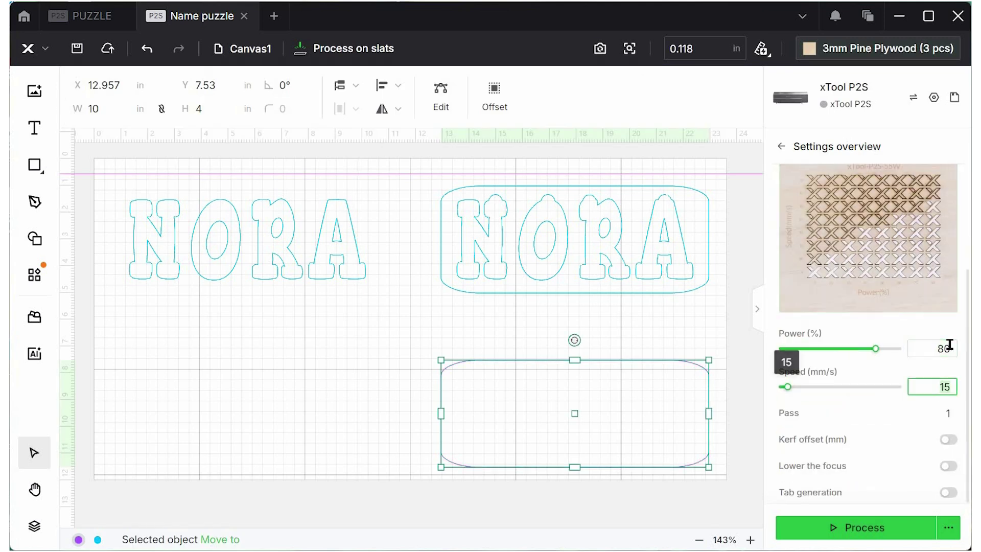
text(20)
key(Tab)
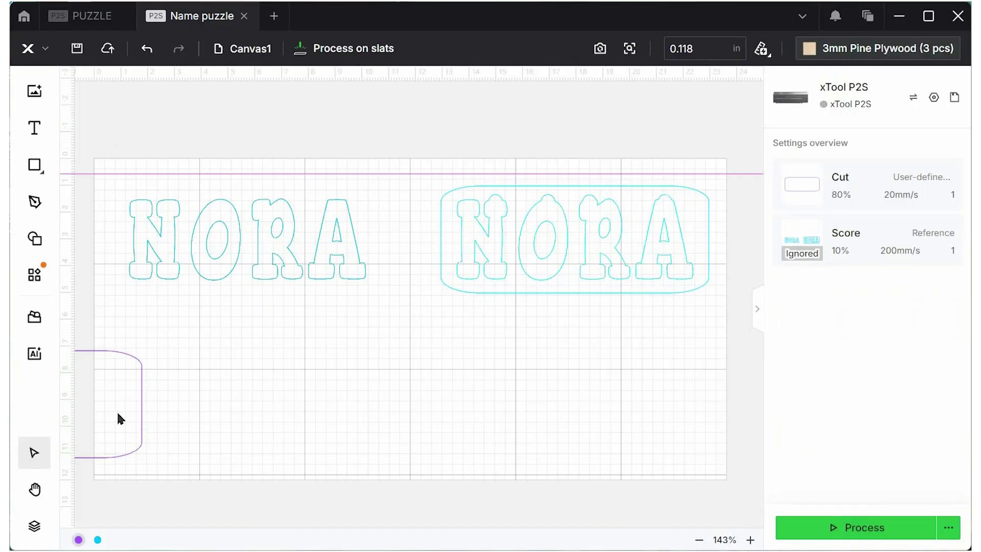
Select the backing rectangle, then the framed NORA design, and review its processing settings.
click(114, 411)
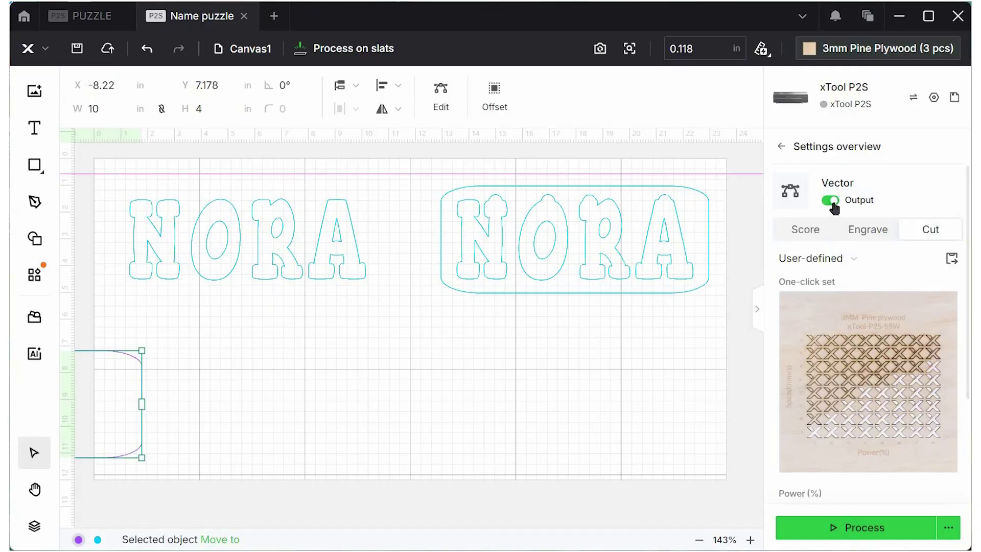
click(649, 305)
click(652, 274)
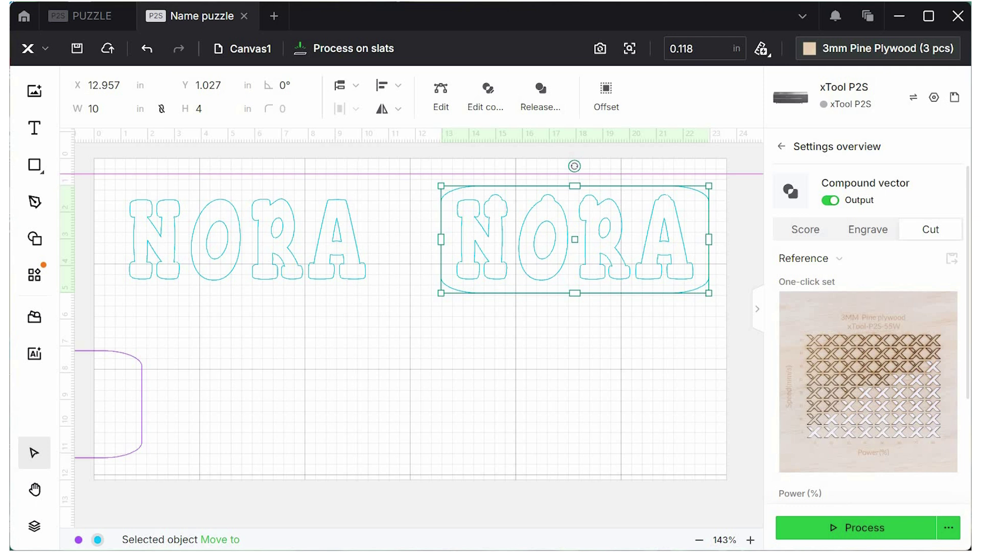
scroll(869, 332, down, 3)
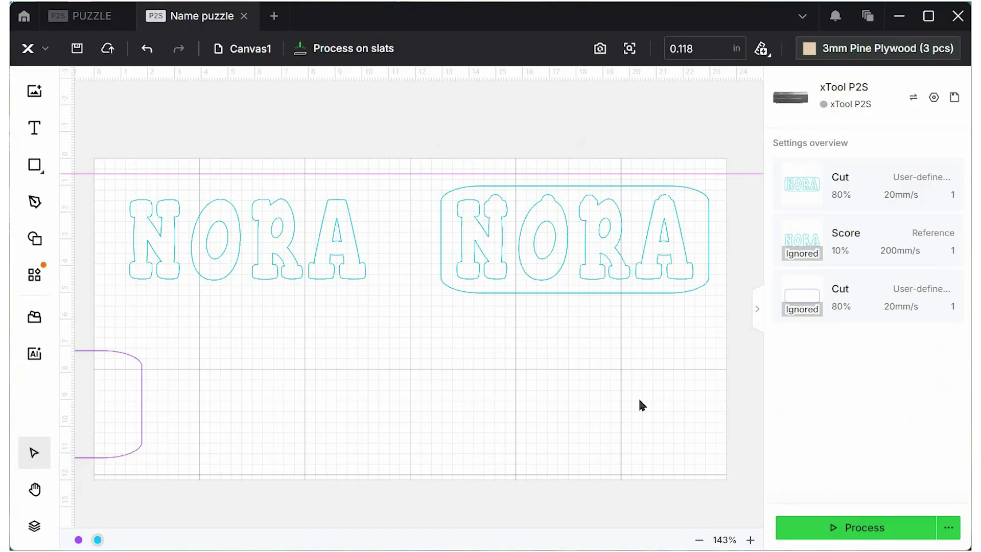
Move the framed NORA toward the lower middle of the canvas, then select the plain NORA text.
drag(613, 260, 429, 389)
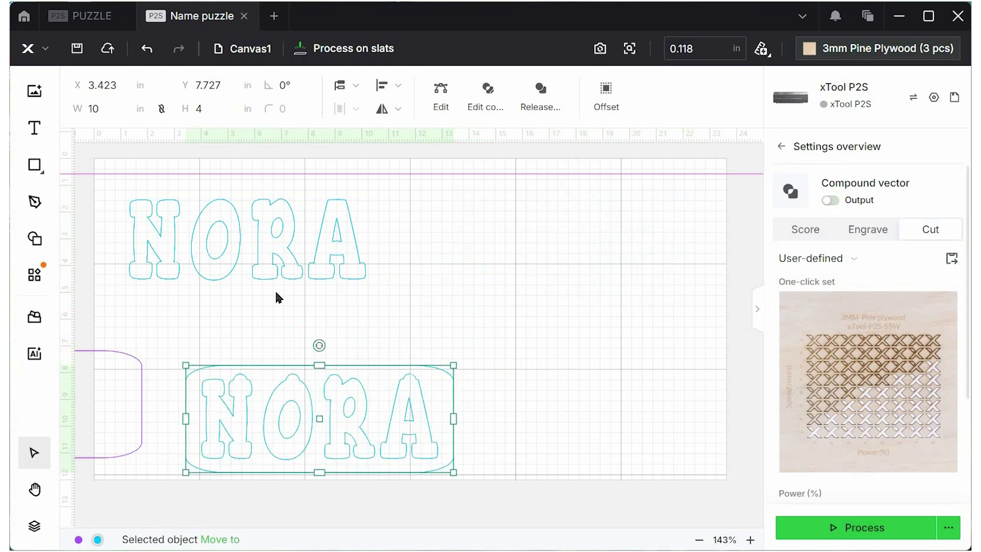
click(267, 253)
click(269, 254)
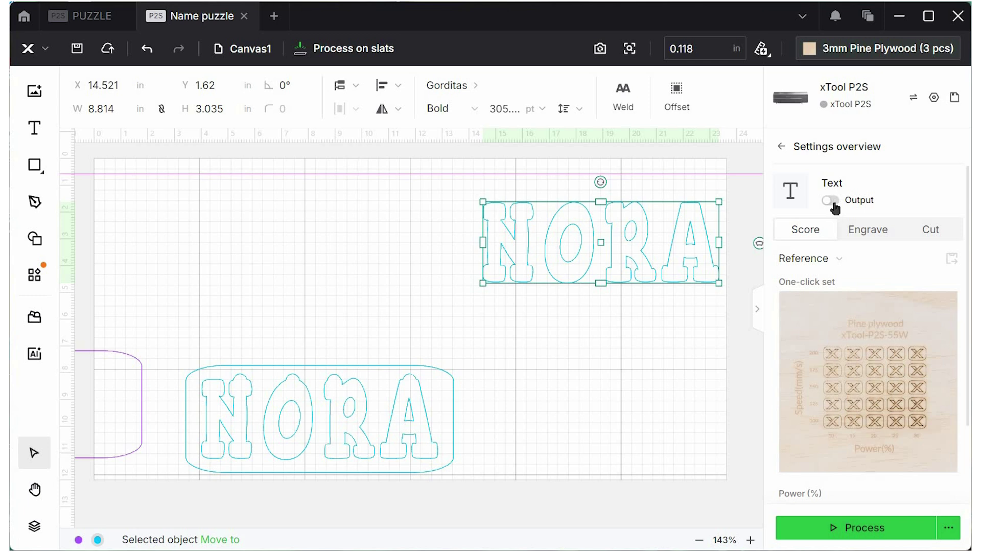
Set the plain NORA letters to cut at 80% power and 18 mm/s, then deselect to review.
click(946, 299)
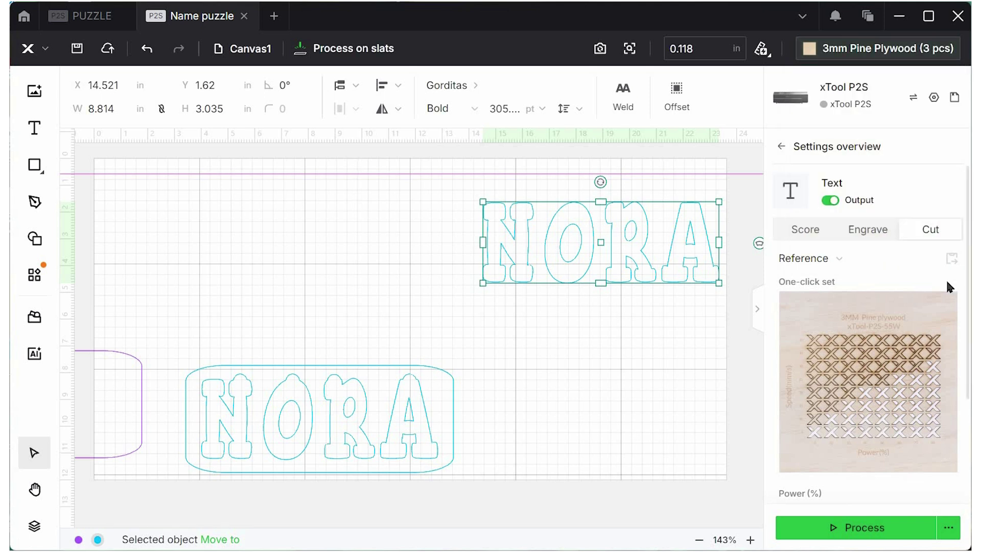
scroll(869, 332, down, 3)
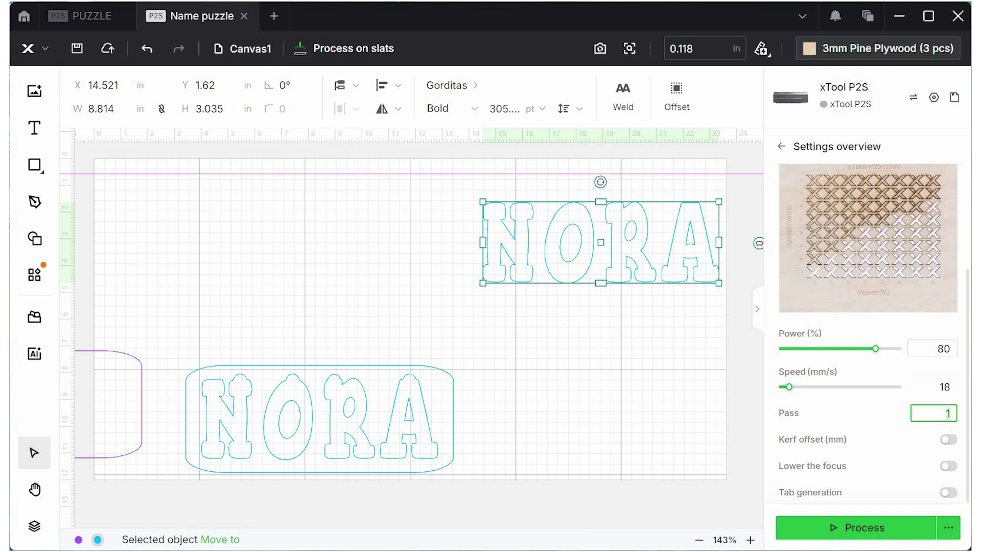
click(709, 460)
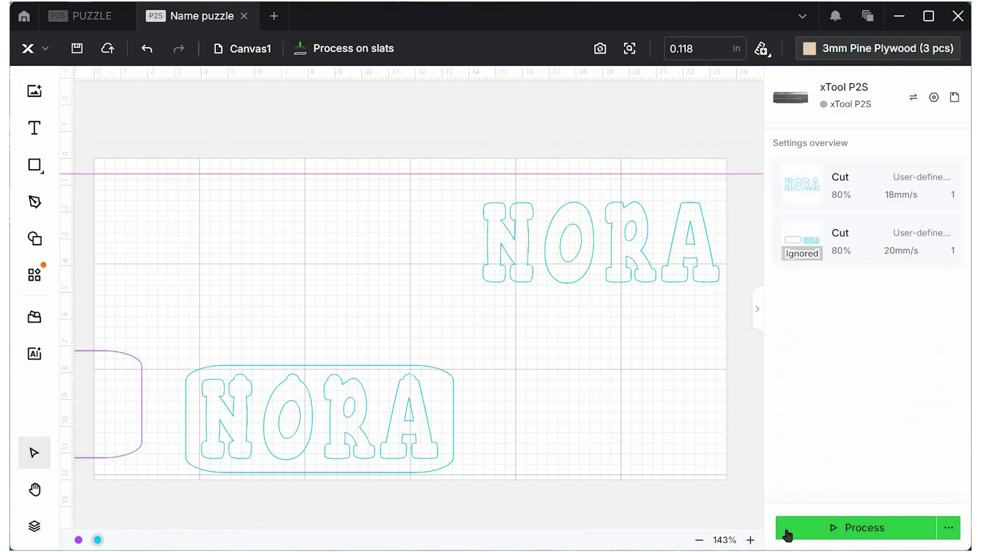